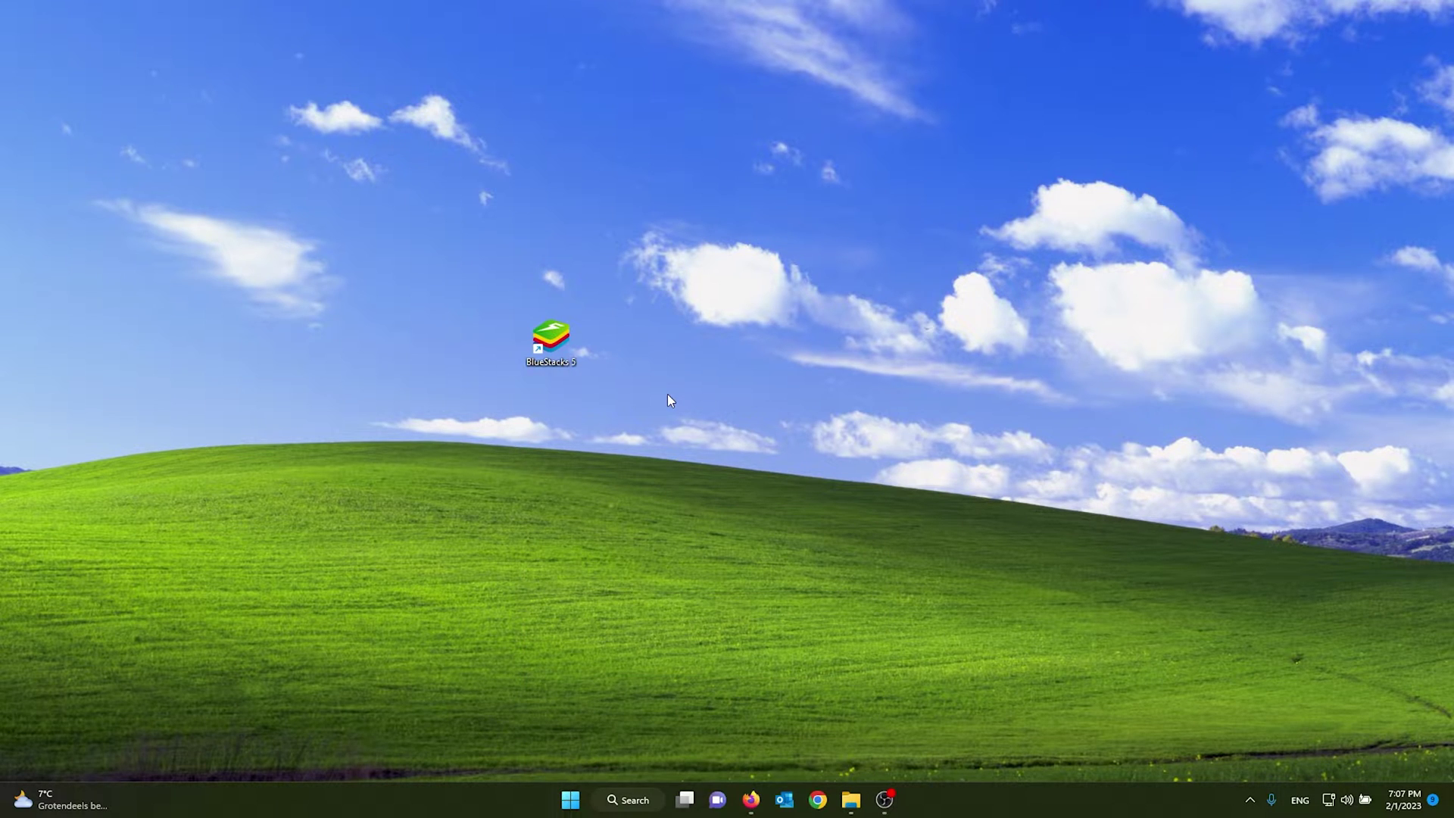
Move the BlueStacks 5 shortcut a short way across the desktop.
{"action": "left_click_drag", "start_coordinate": [705, 284], "coordinate": [463, 409]}
{"action": "left_click_drag", "start_coordinate": [551, 341], "coordinate": [640, 352]}
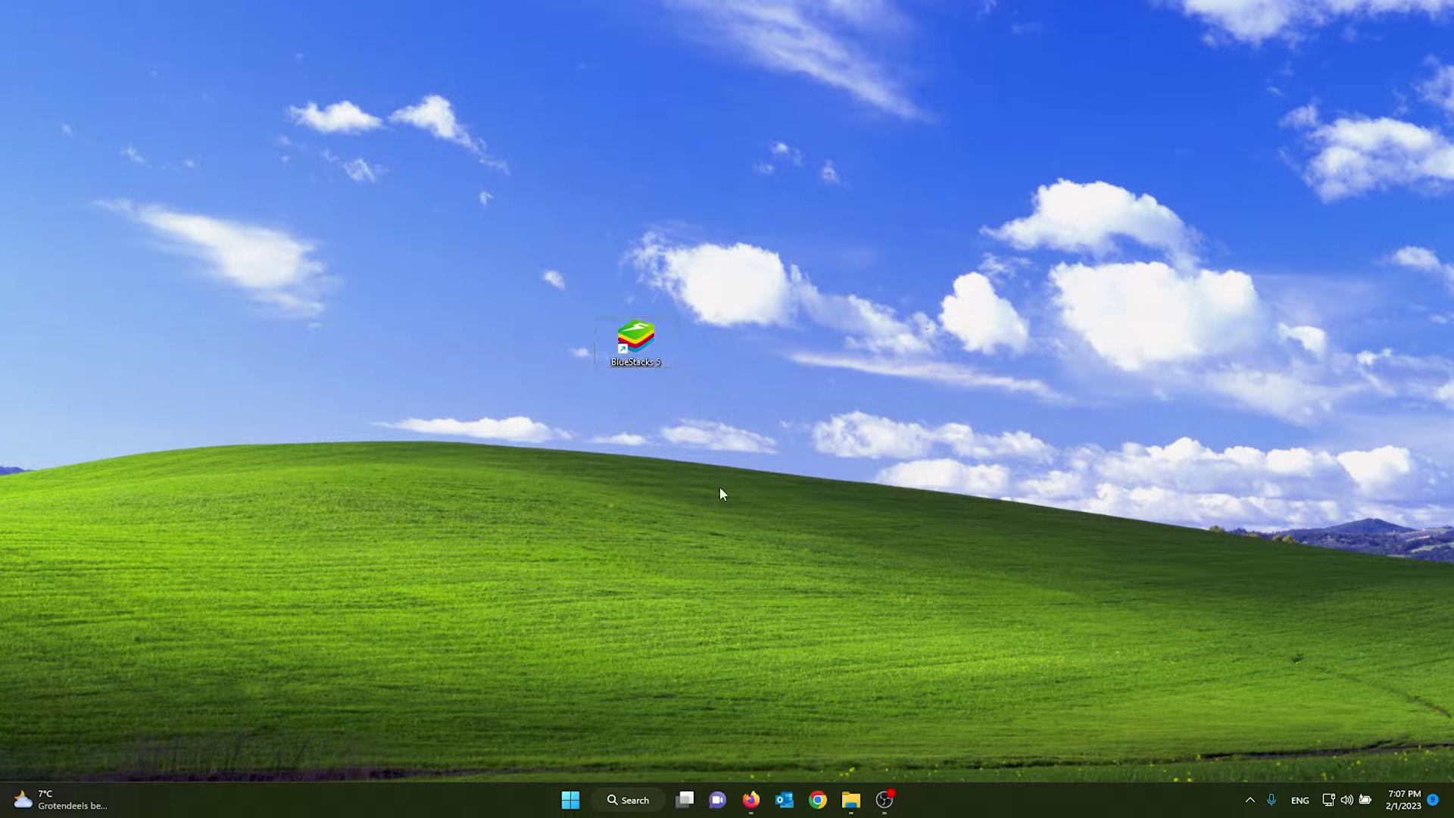
Switch to Firefox, search the web for bluestacks and open the official bluestacks.com website.
{"action": "left_click", "coordinate": [751, 800]}
{"action": "left_click_drag", "start_coordinate": [706, 122], "coordinate": [718, 121]}
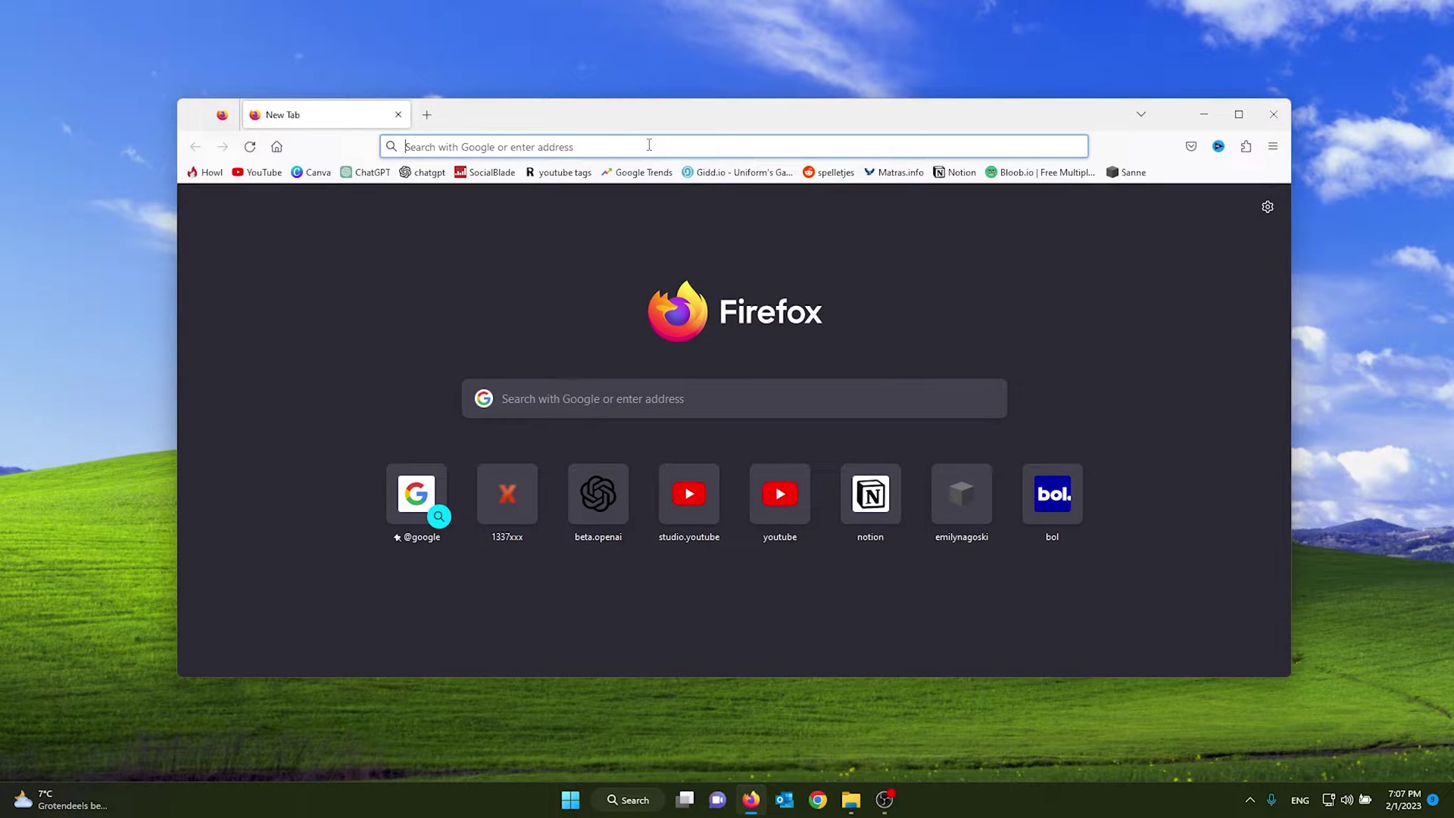
{"action": "type", "text": "blue"}
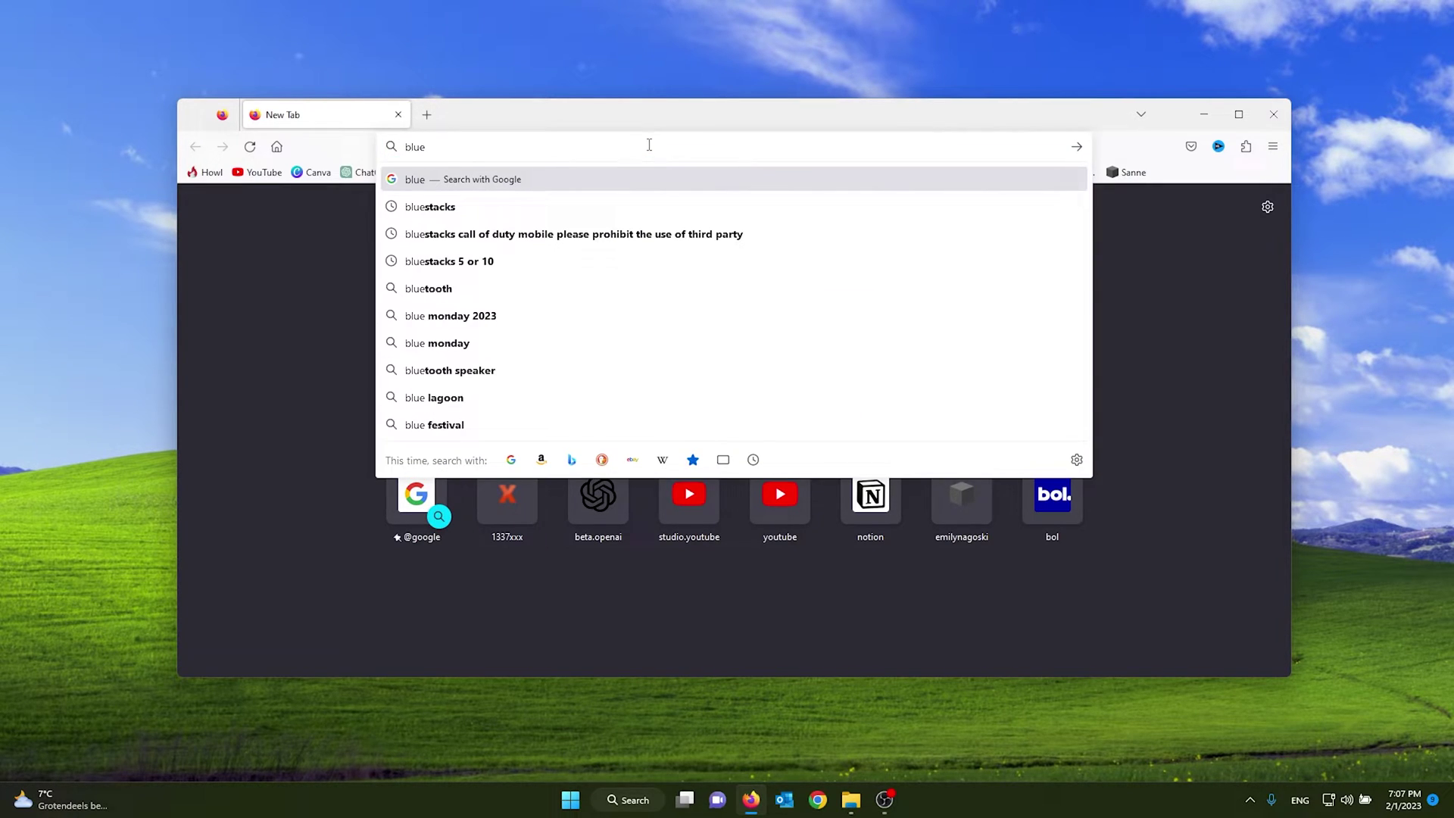
{"action": "key", "text": "Return"}
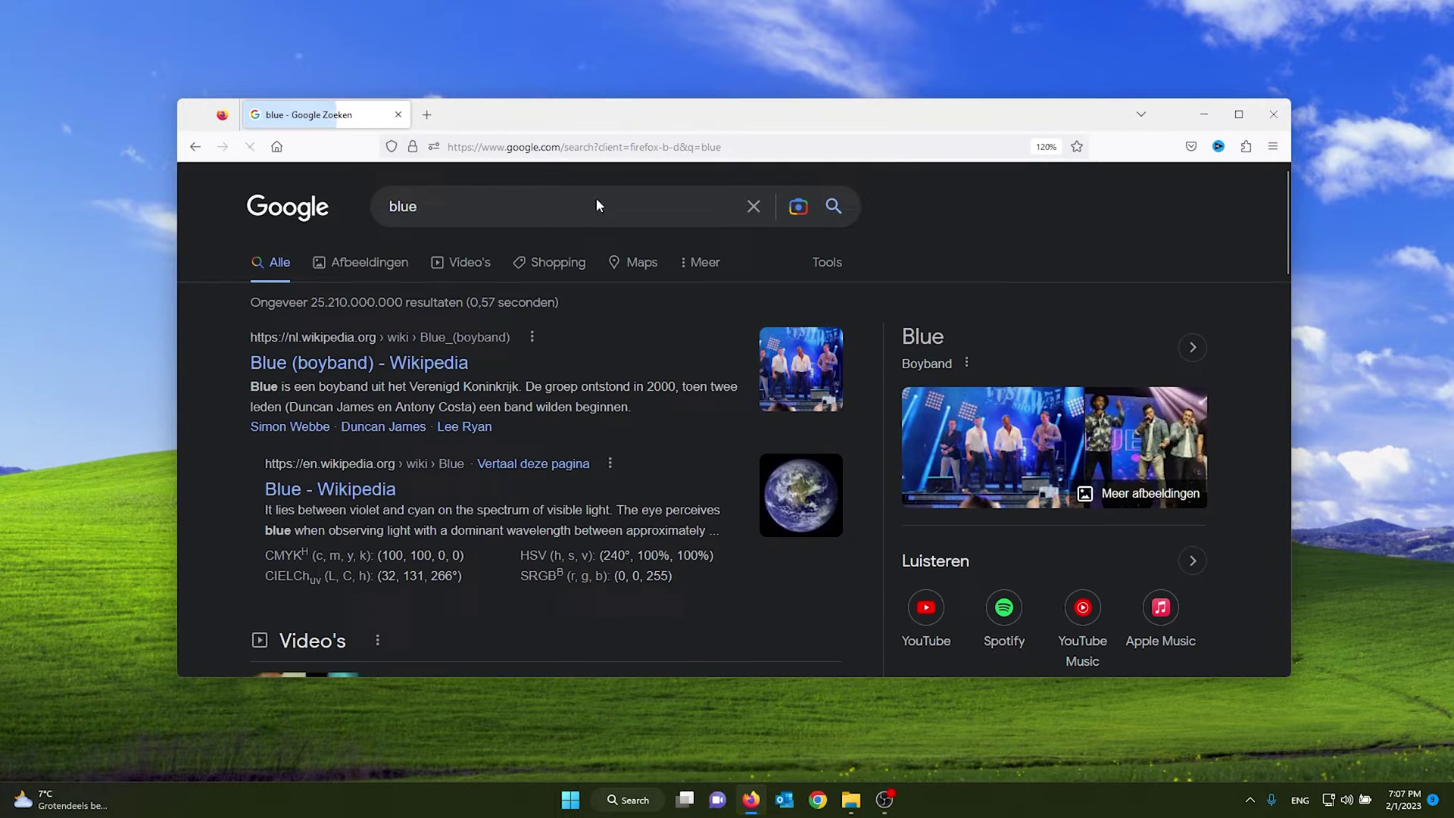
{"action": "left_click", "coordinate": [469, 219]}
{"action": "type", "text": "sta"}
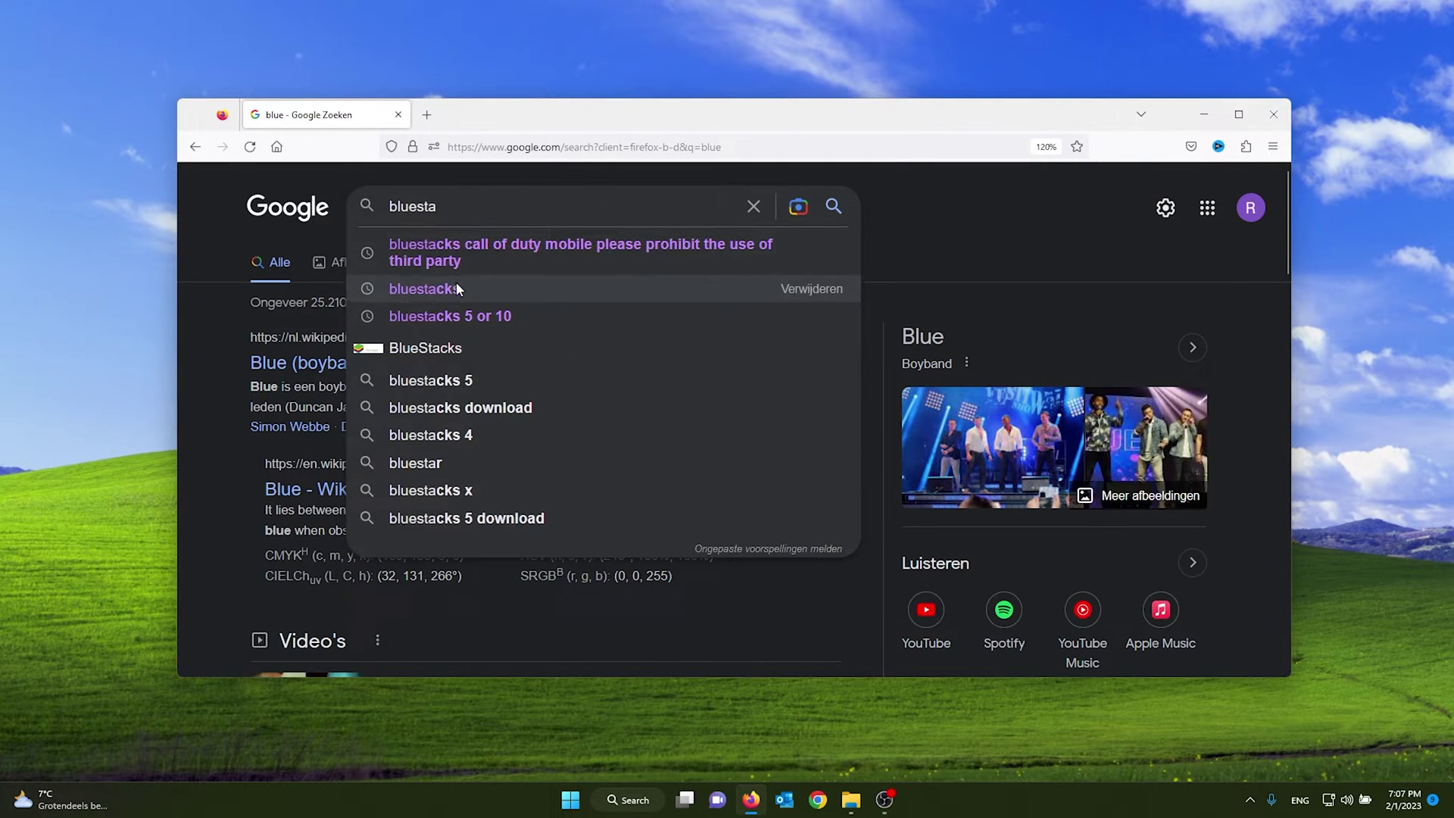
{"action": "left_click", "coordinate": [456, 281]}
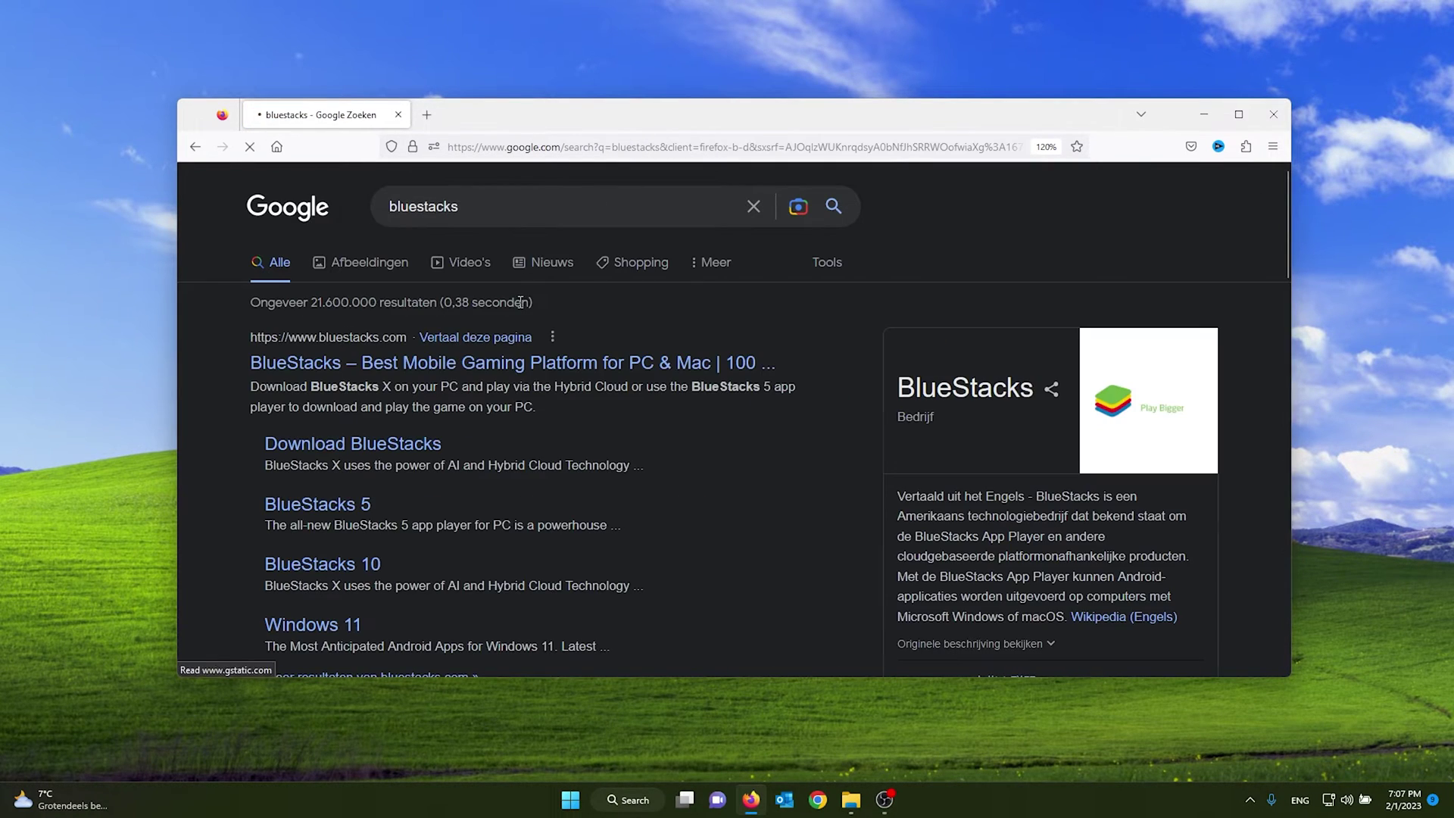
{"action": "left_click", "coordinate": [360, 365]}
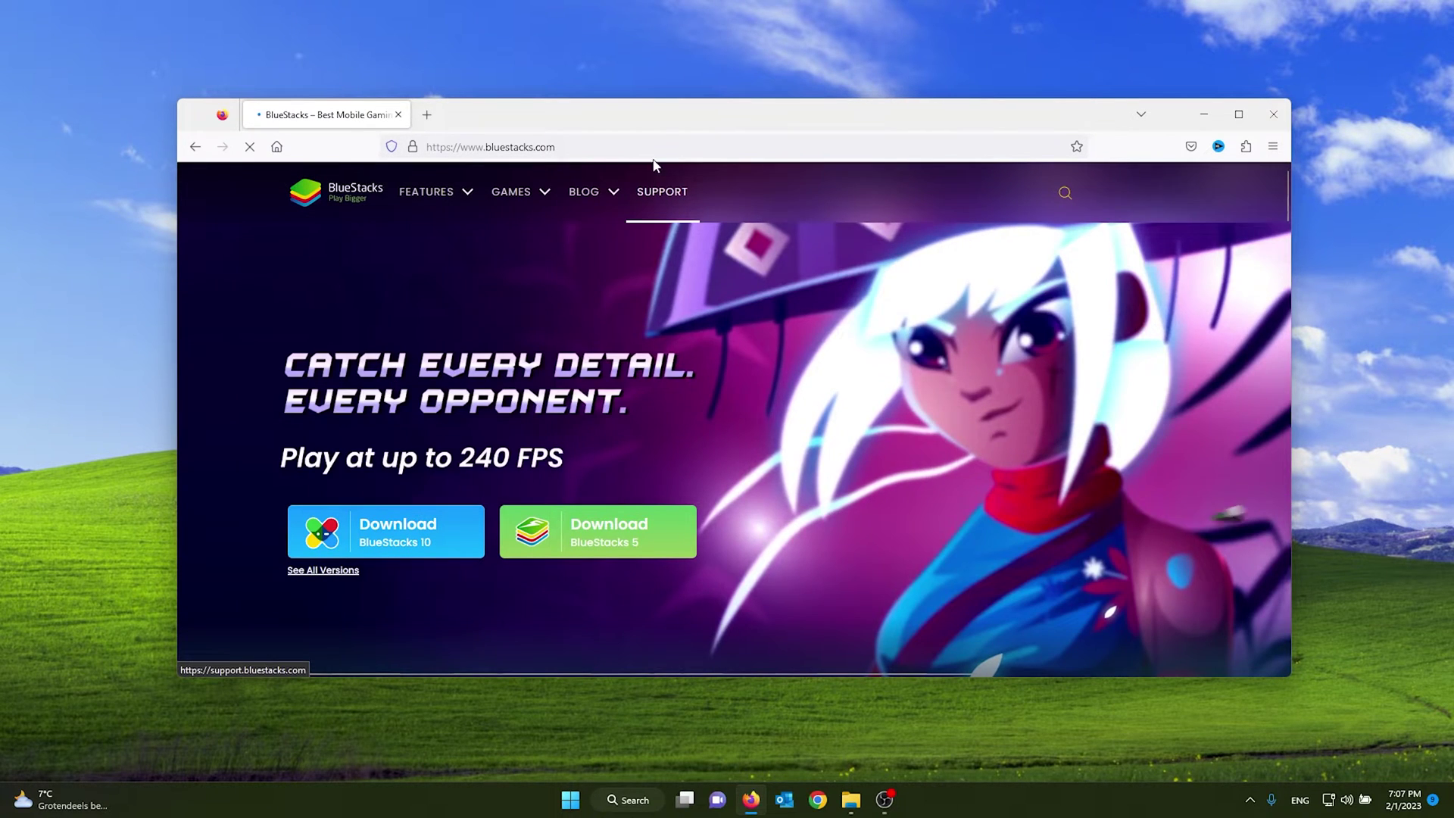
Download the BlueStacks 5 installer from the homepage and run the downloaded file.
{"action": "left_click_drag", "start_coordinate": [665, 121], "coordinate": [685, 94]}
{"action": "scroll", "coordinate": [710, 195], "scroll_direction": "down", "scroll_amount": 2}
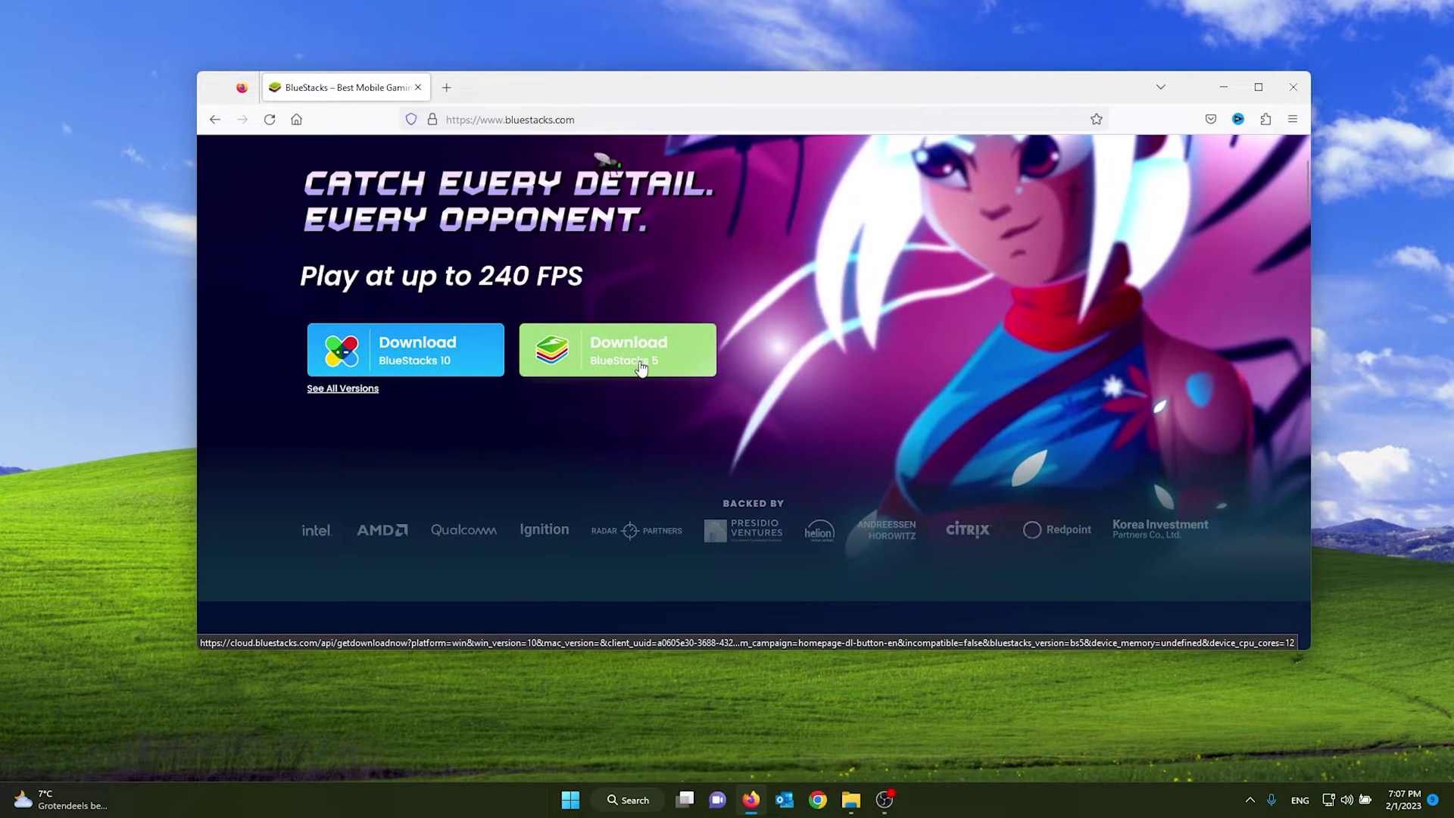
{"action": "scroll", "coordinate": [446, 484], "scroll_direction": "up", "scroll_amount": 2}
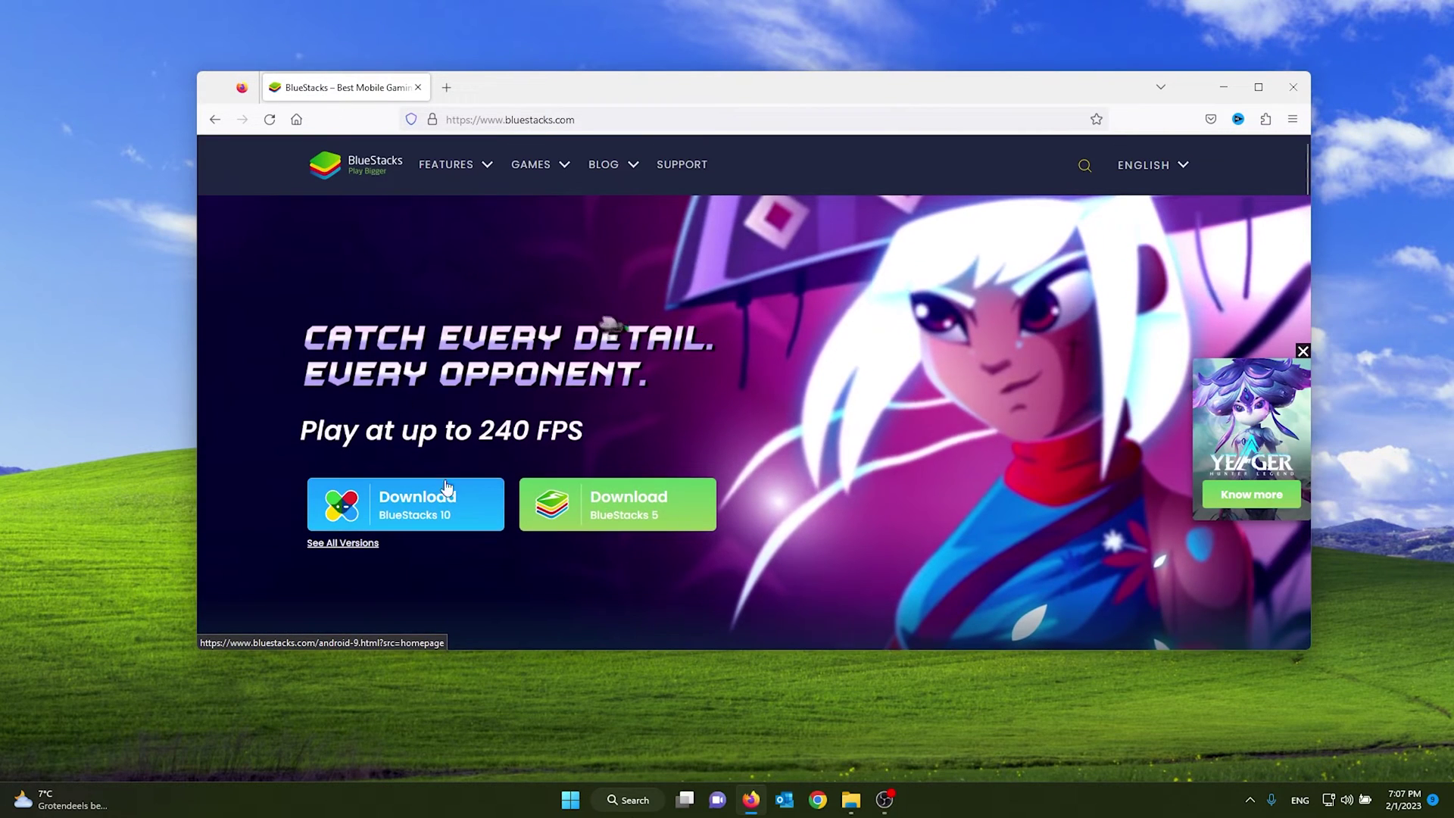
{"action": "left_click", "coordinate": [661, 517]}
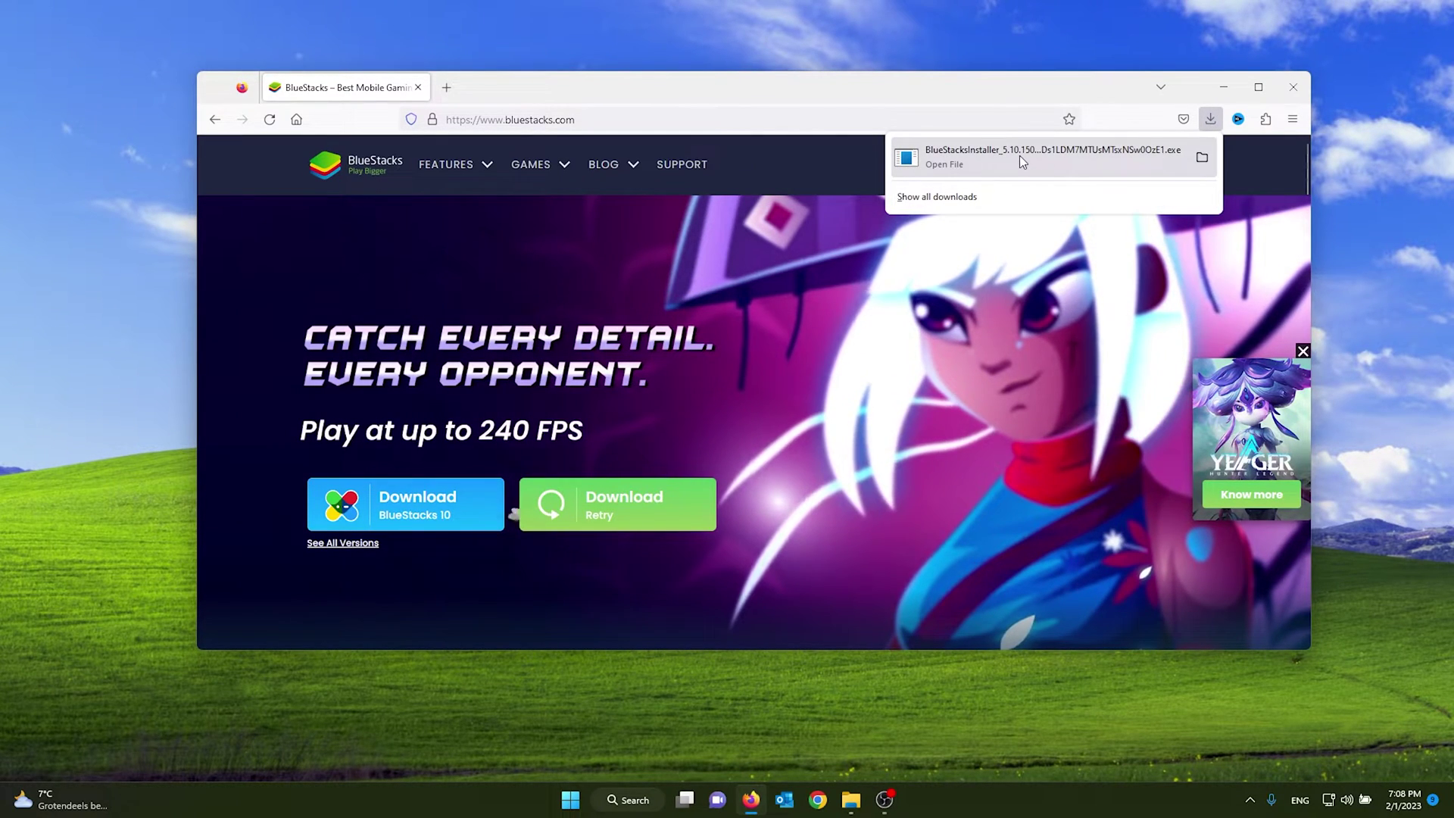
{"action": "left_click", "coordinate": [1020, 156]}
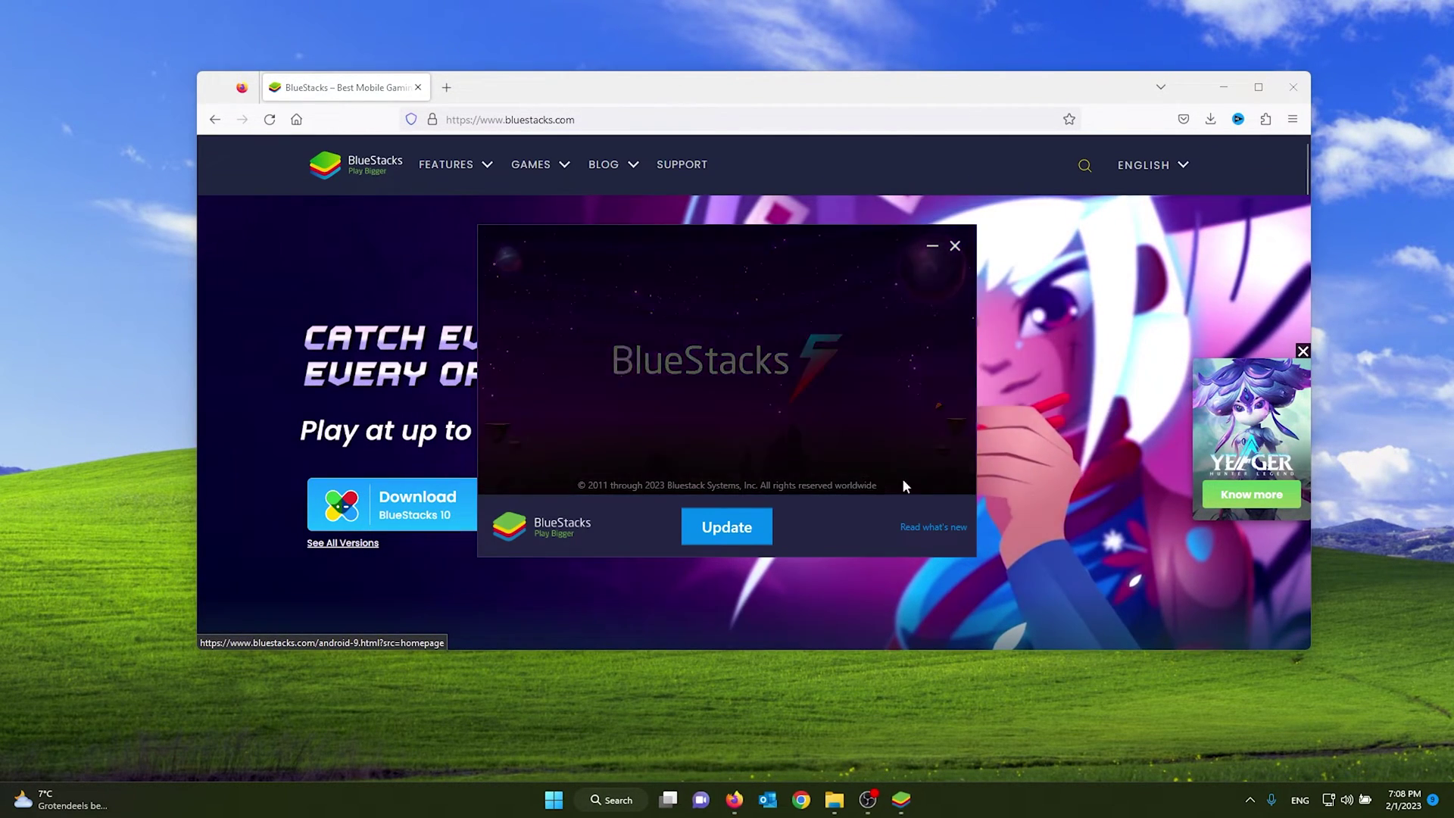
Minimize the browser and close the BlueStacks installer without updating.
{"action": "left_click", "coordinate": [1216, 102]}
{"action": "left_click", "coordinate": [1216, 102]}
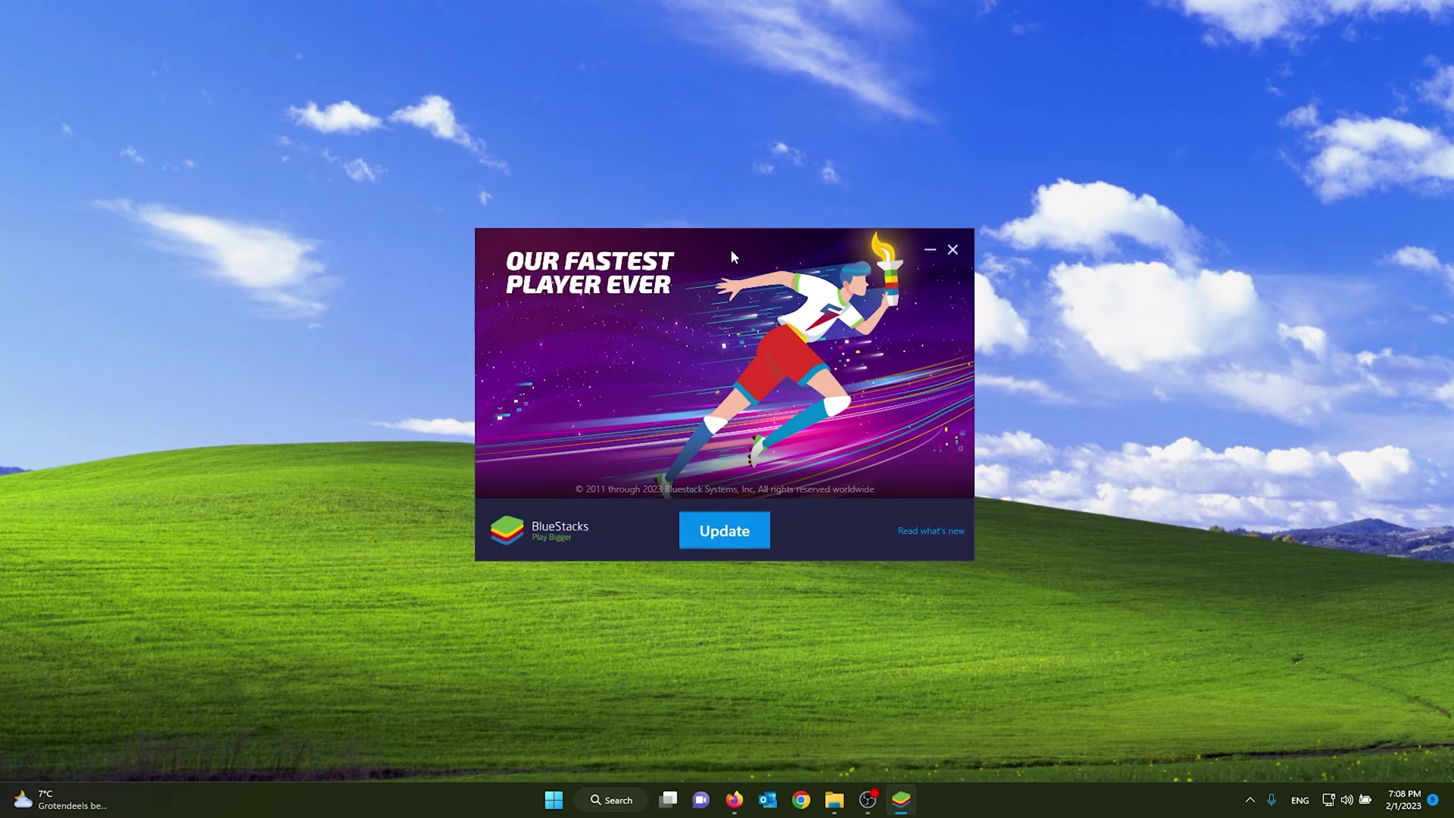
{"action": "mouse_move", "coordinate": [730, 248]}
{"action": "left_mouse_down"}
{"action": "mouse_move", "coordinate": [697, 238]}
{"action": "mouse_move", "coordinate": [709, 217]}
{"action": "mouse_move", "coordinate": [720, 235]}
{"action": "left_mouse_up"}
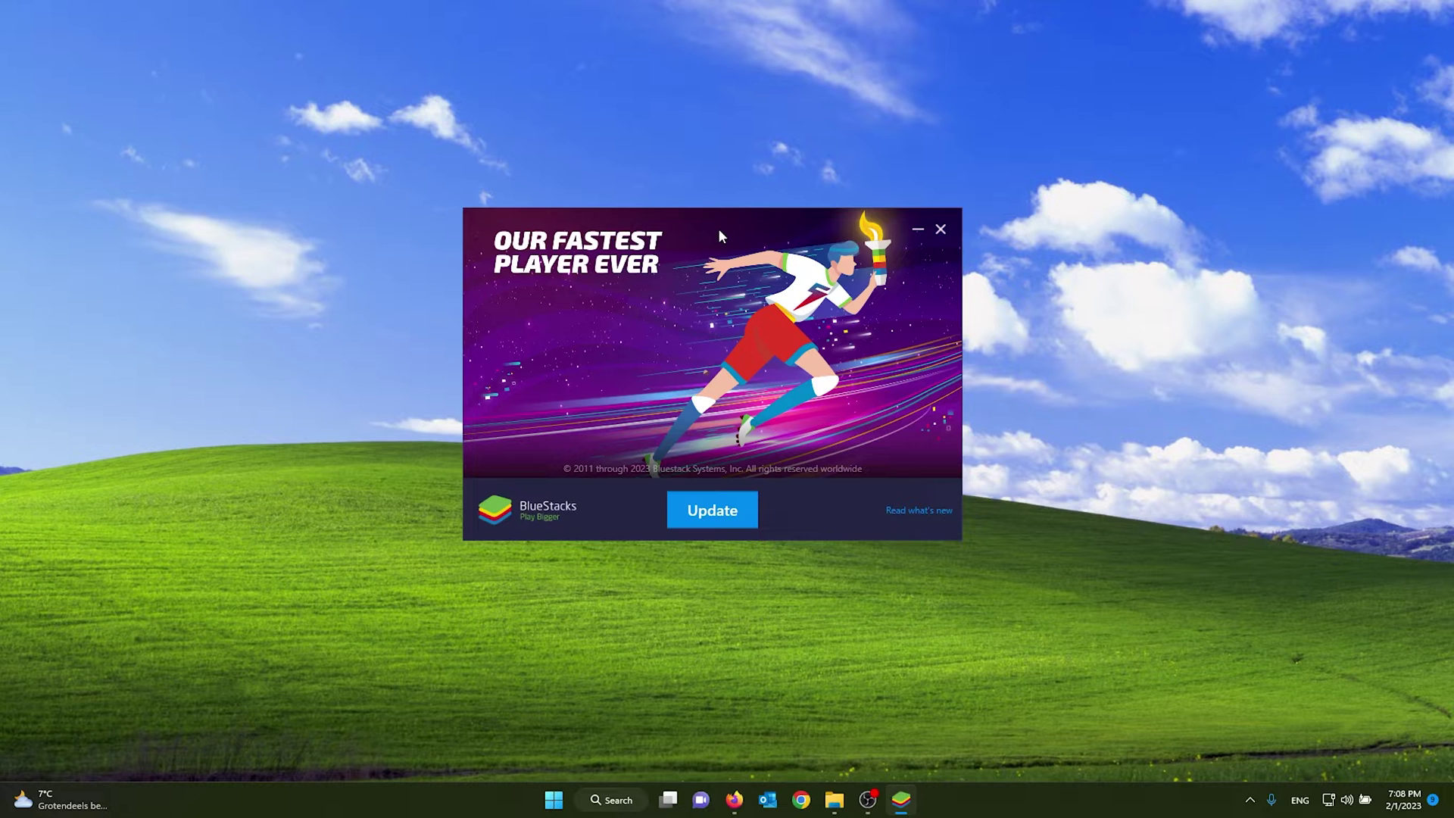
{"action": "left_click_drag", "start_coordinate": [719, 232], "coordinate": [723, 237]}
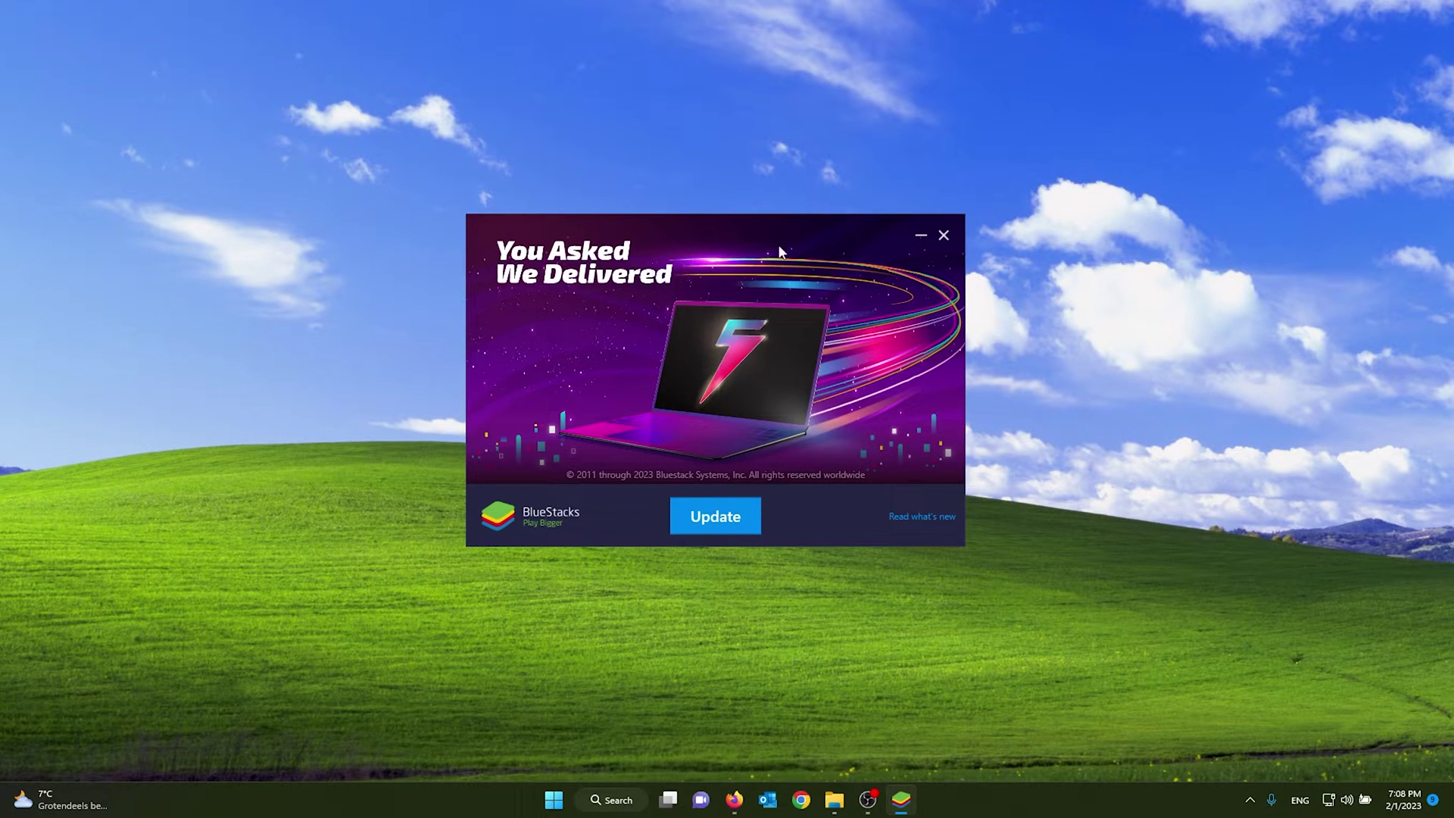
{"action": "left_click", "coordinate": [943, 235]}
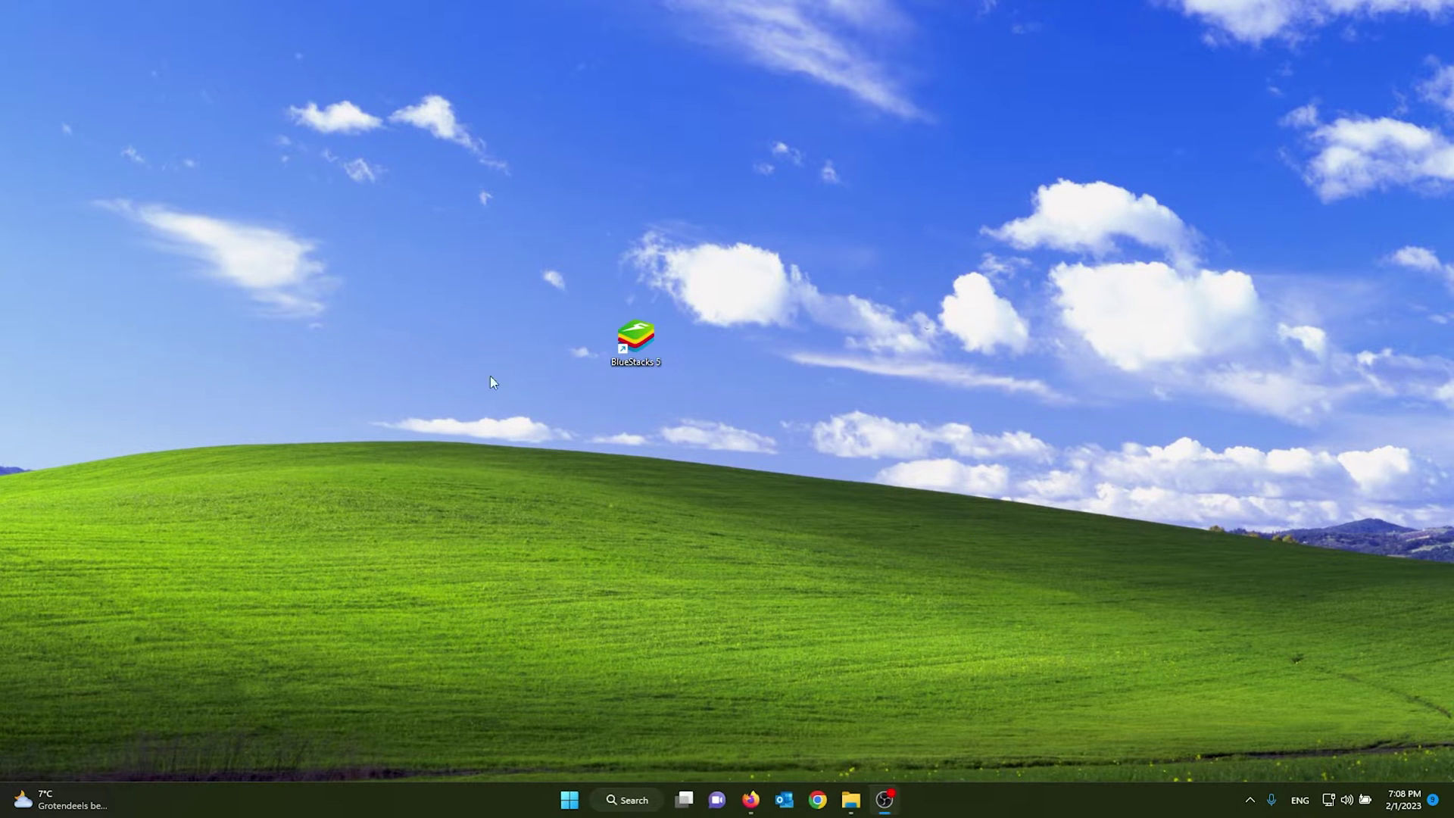
Launch BlueStacks 5 from its desktop shortcut and reposition its window on the desktop.
{"action": "double_click", "coordinate": [634, 347]}
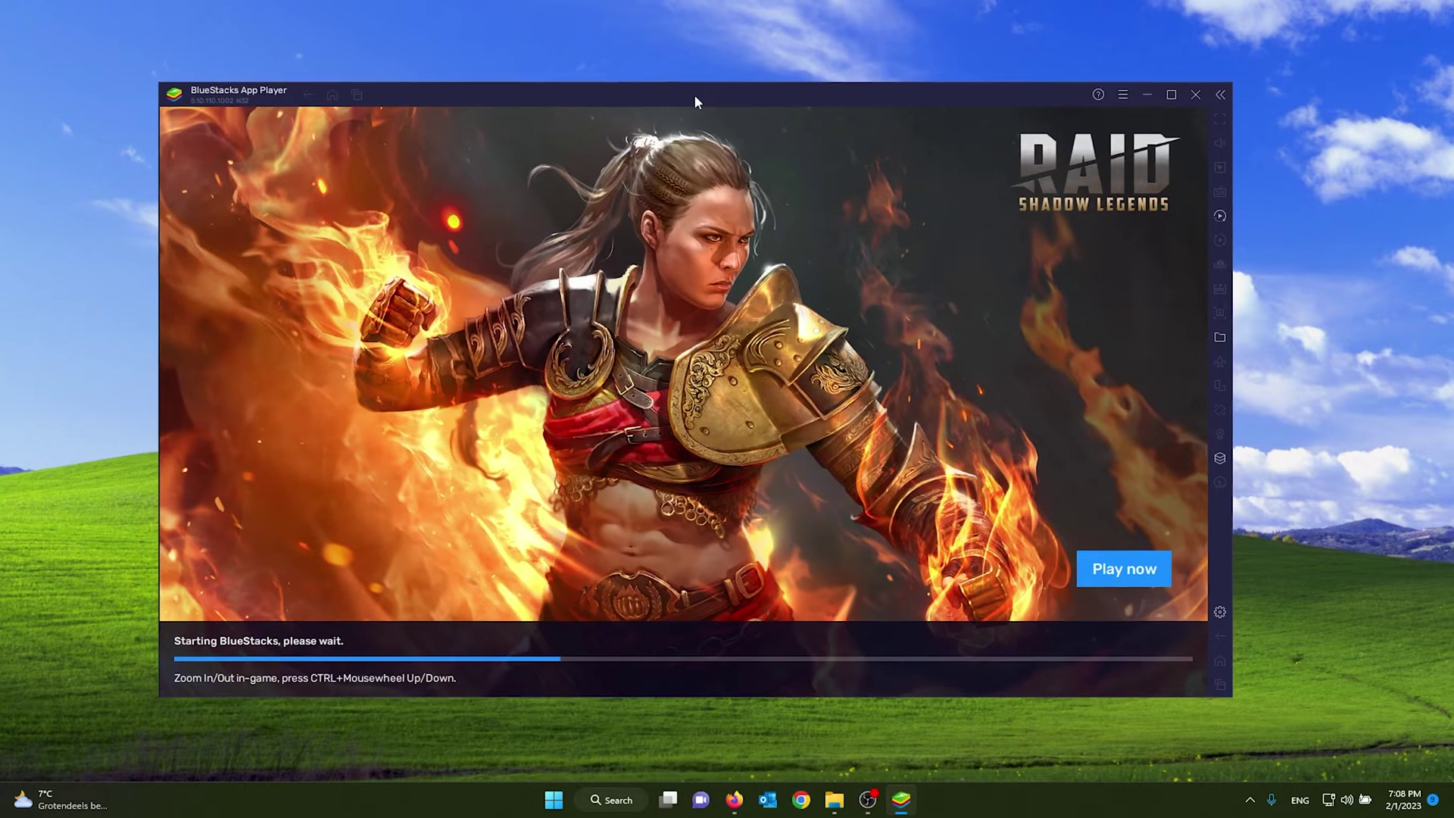
{"action": "left_click_drag", "start_coordinate": [693, 99], "coordinate": [752, 95]}
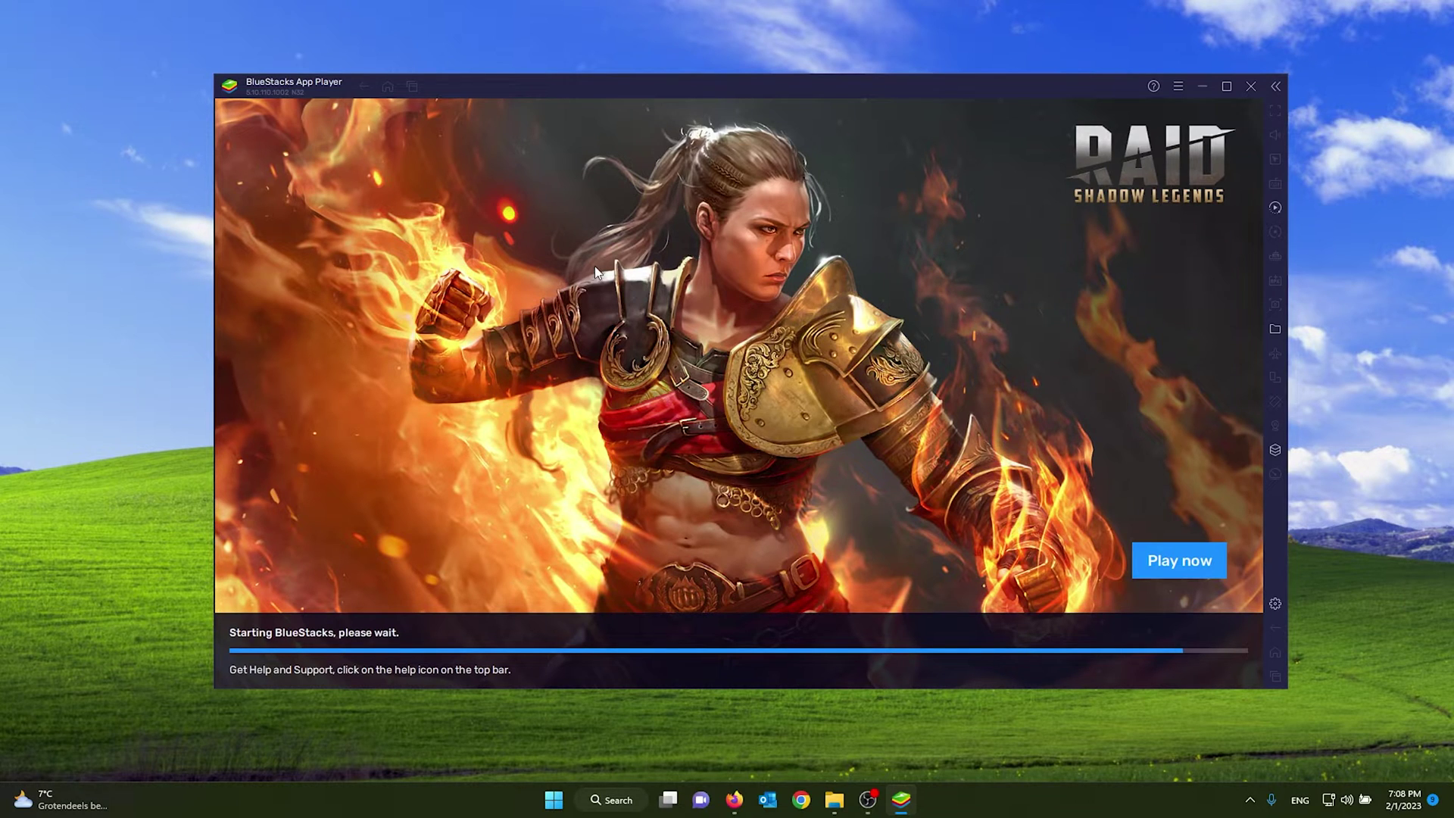
{"action": "left_click_drag", "start_coordinate": [695, 91], "coordinate": [665, 81]}
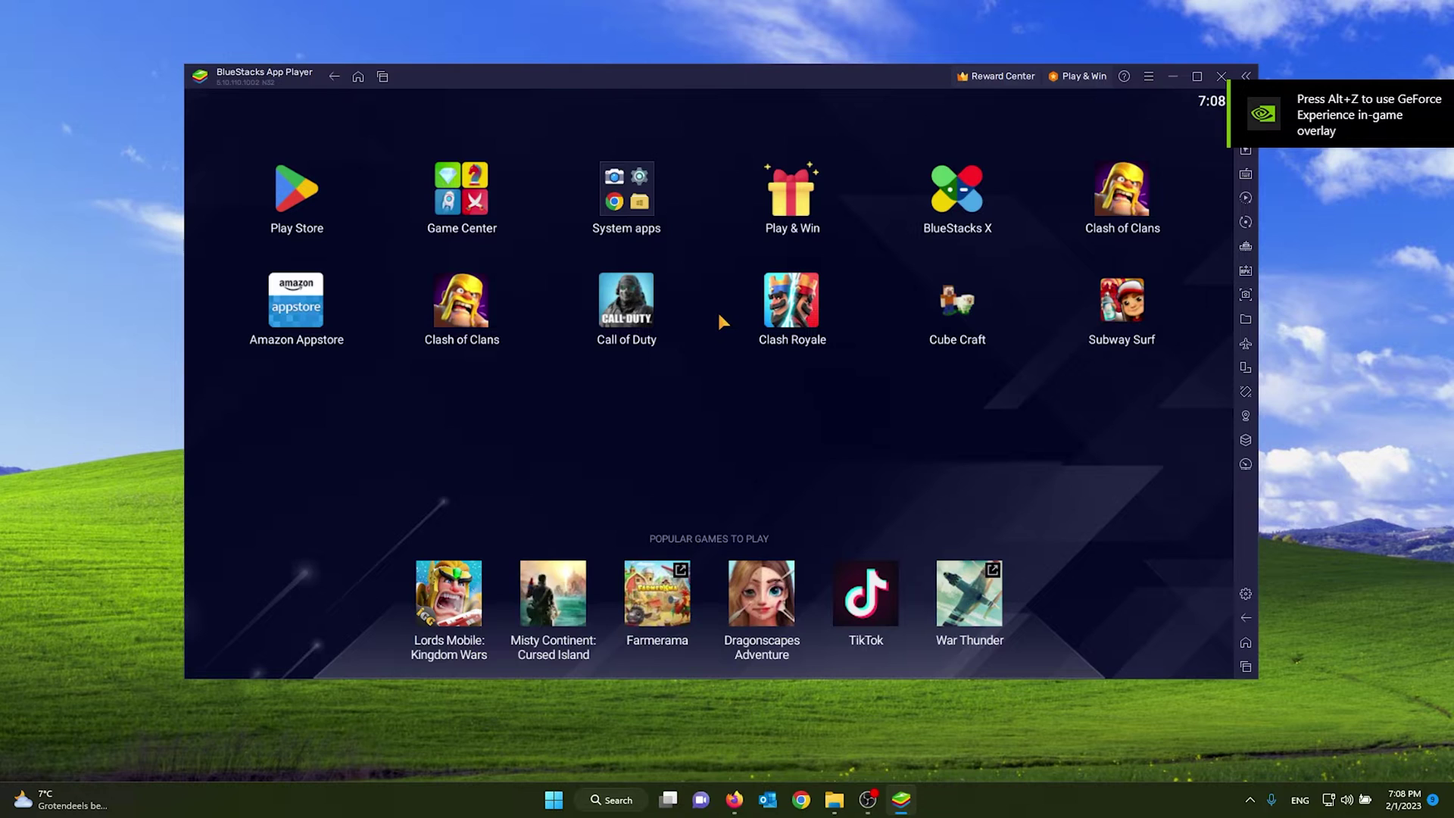
{"action": "left_click_drag", "start_coordinate": [781, 82], "coordinate": [748, 80]}
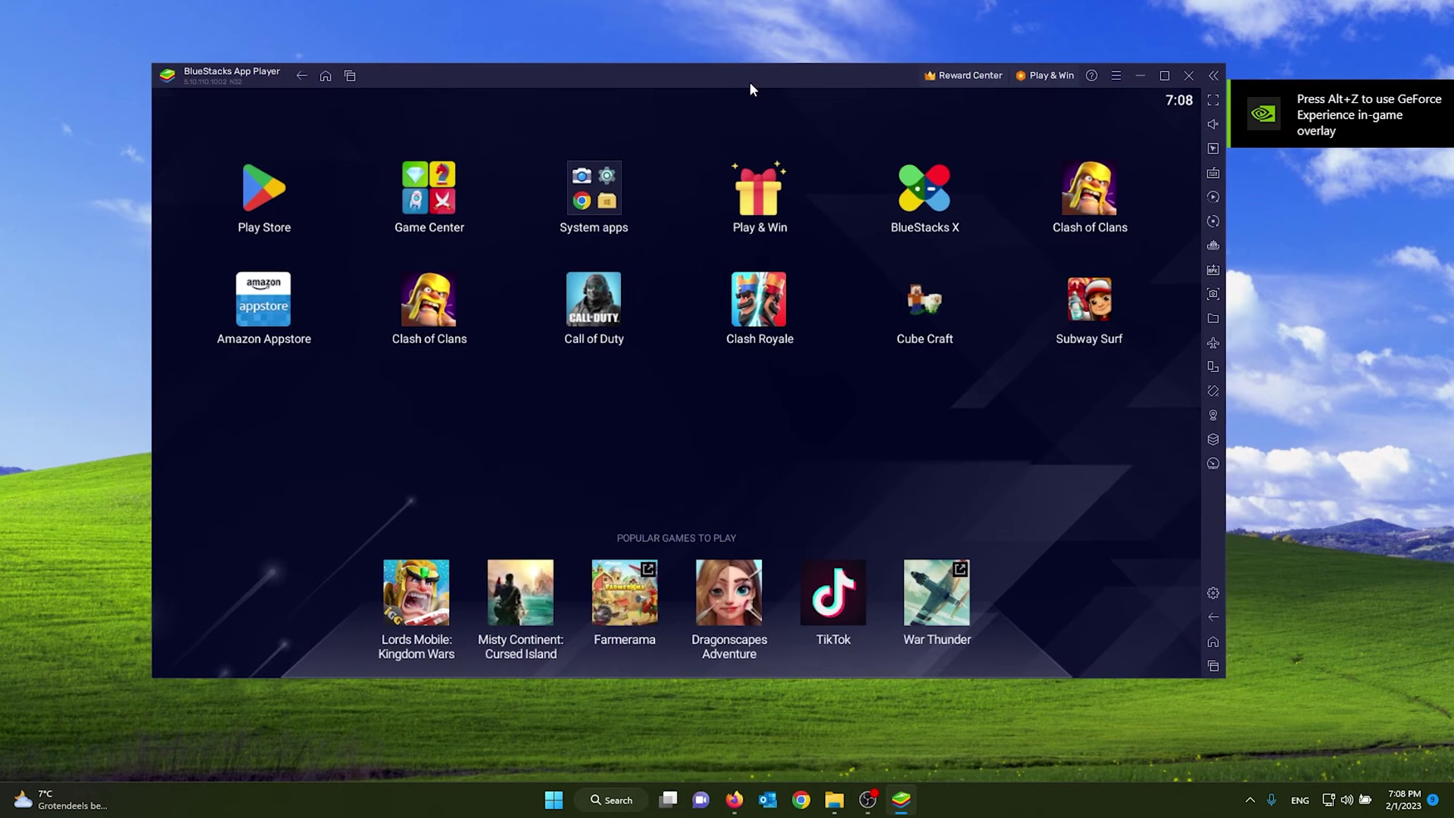
Open the Play Store inside the emulator and check the signed-in account.
{"action": "left_click", "coordinate": [257, 187]}
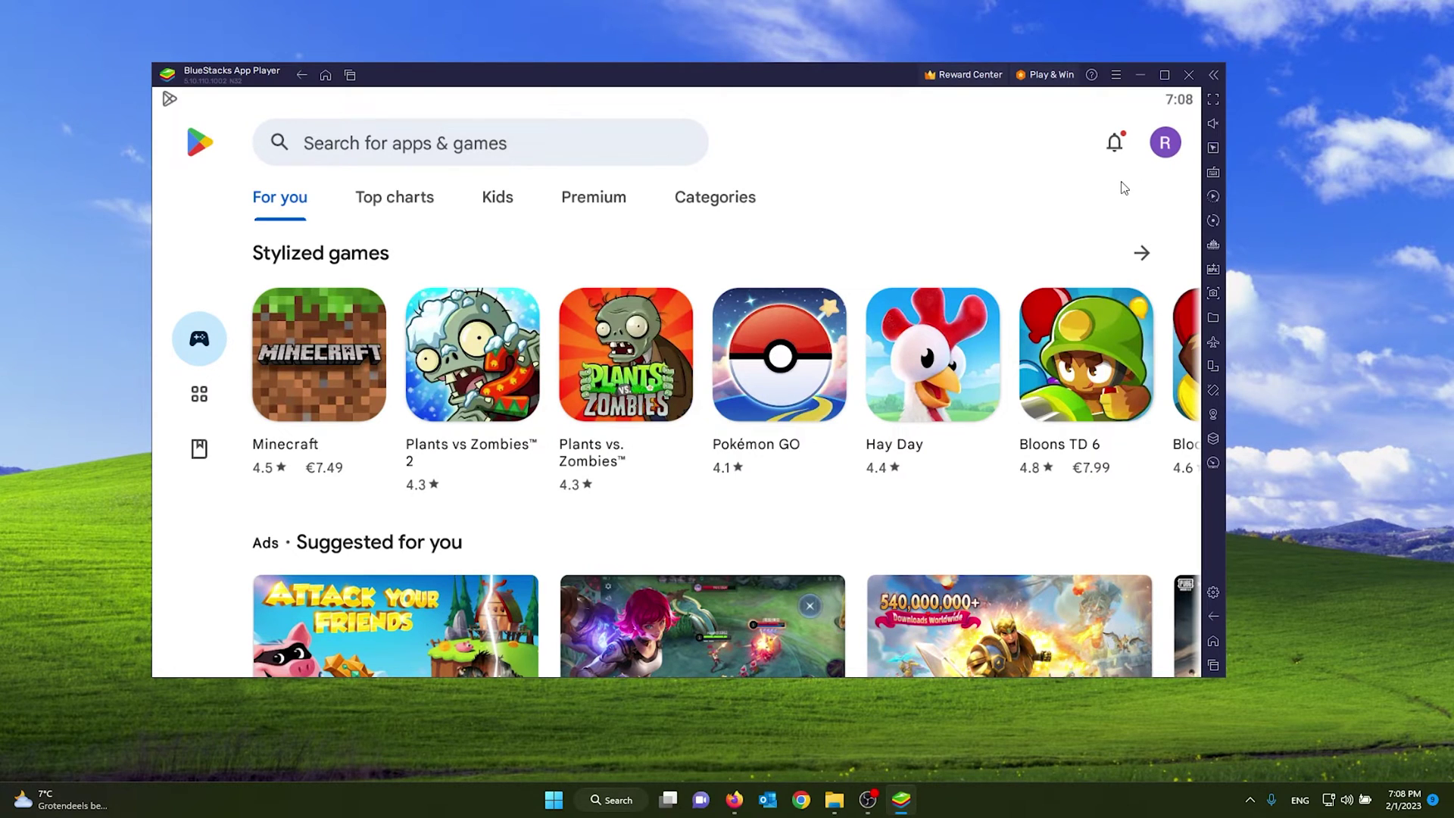
{"action": "left_click", "coordinate": [1170, 143]}
{"action": "left_click", "coordinate": [930, 133]}
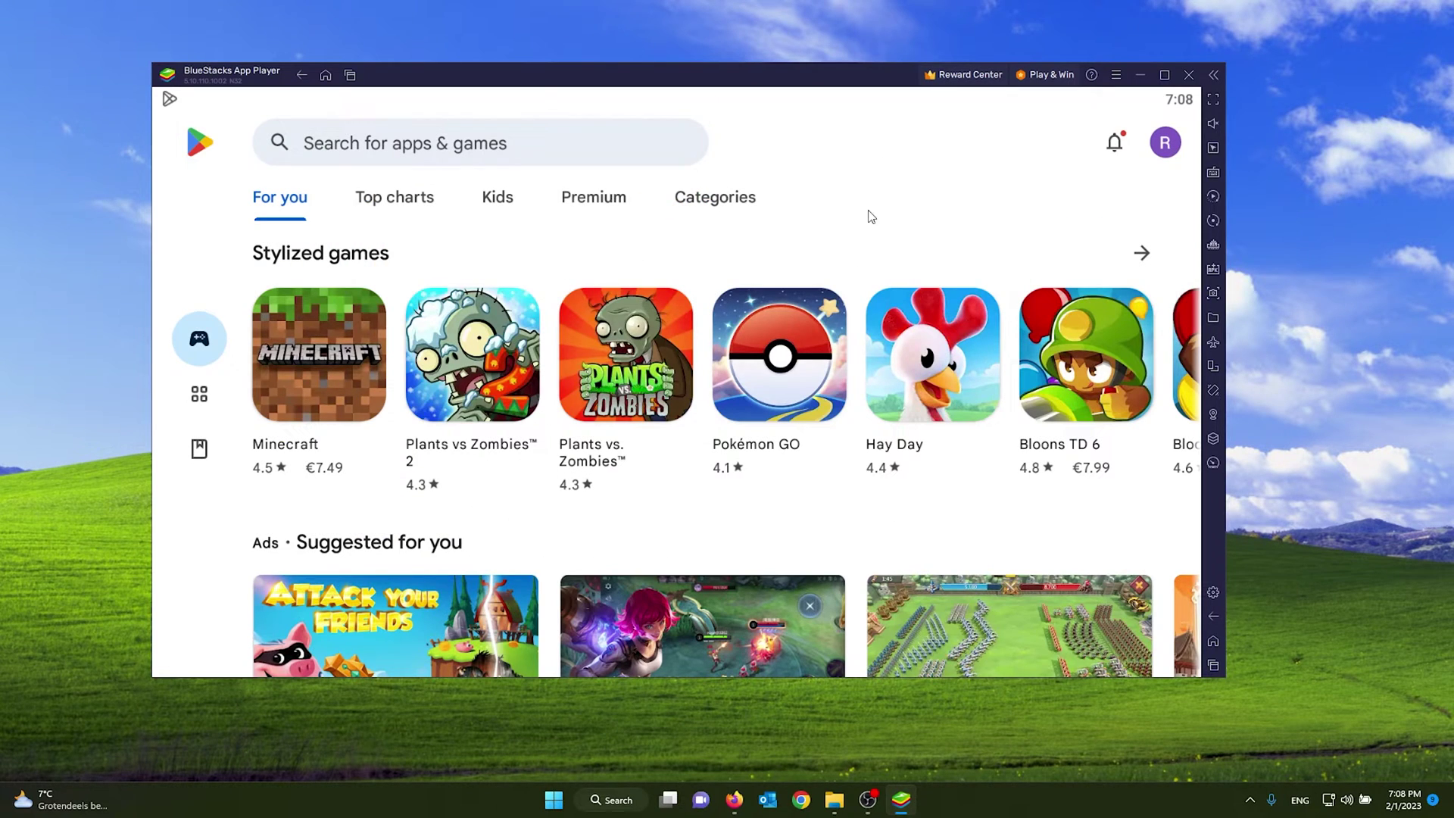
Search the Play Store for rise of kingdoms.
{"action": "left_click", "coordinate": [458, 157]}
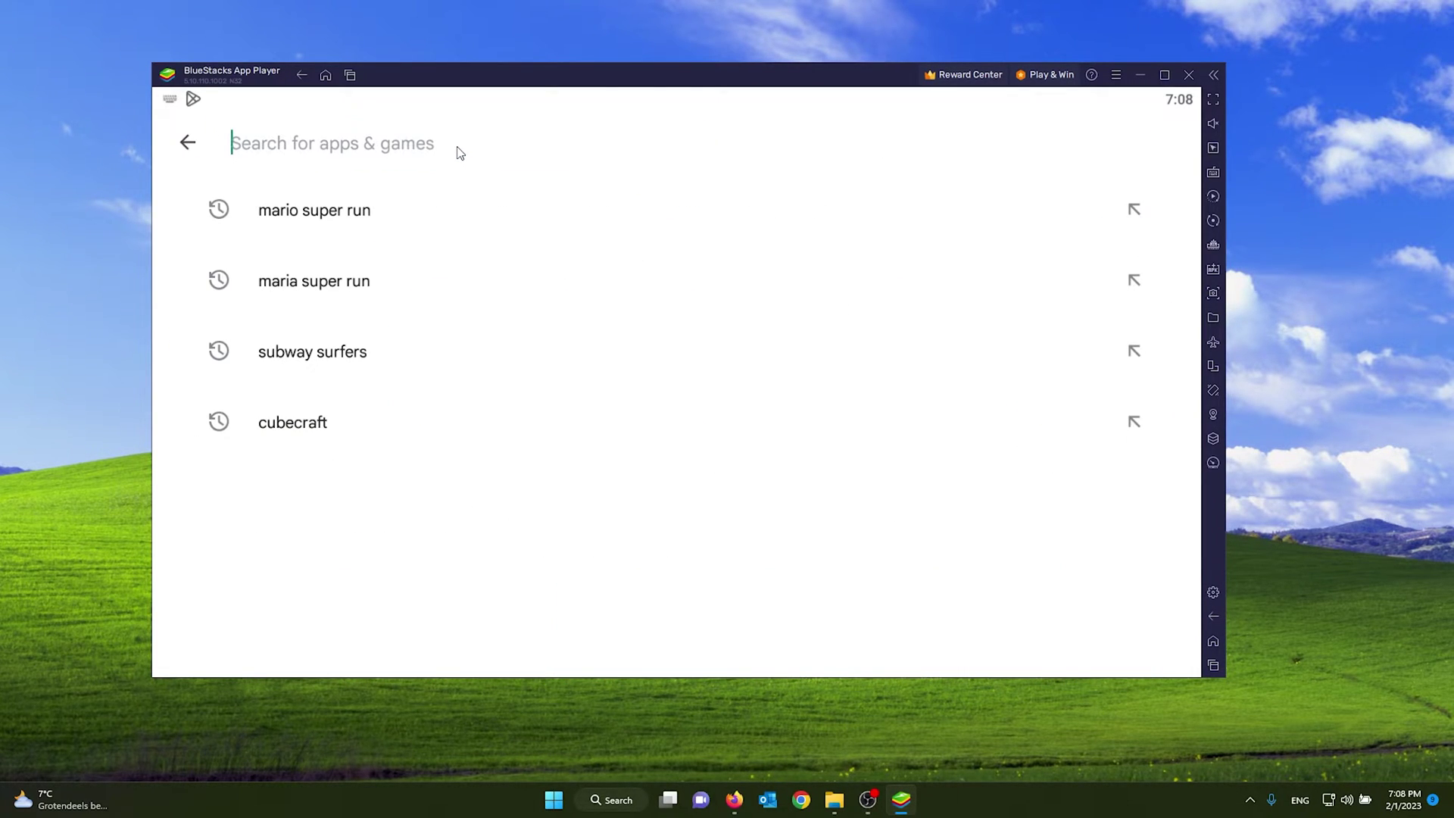
{"action": "type", "text": "rise of king"}
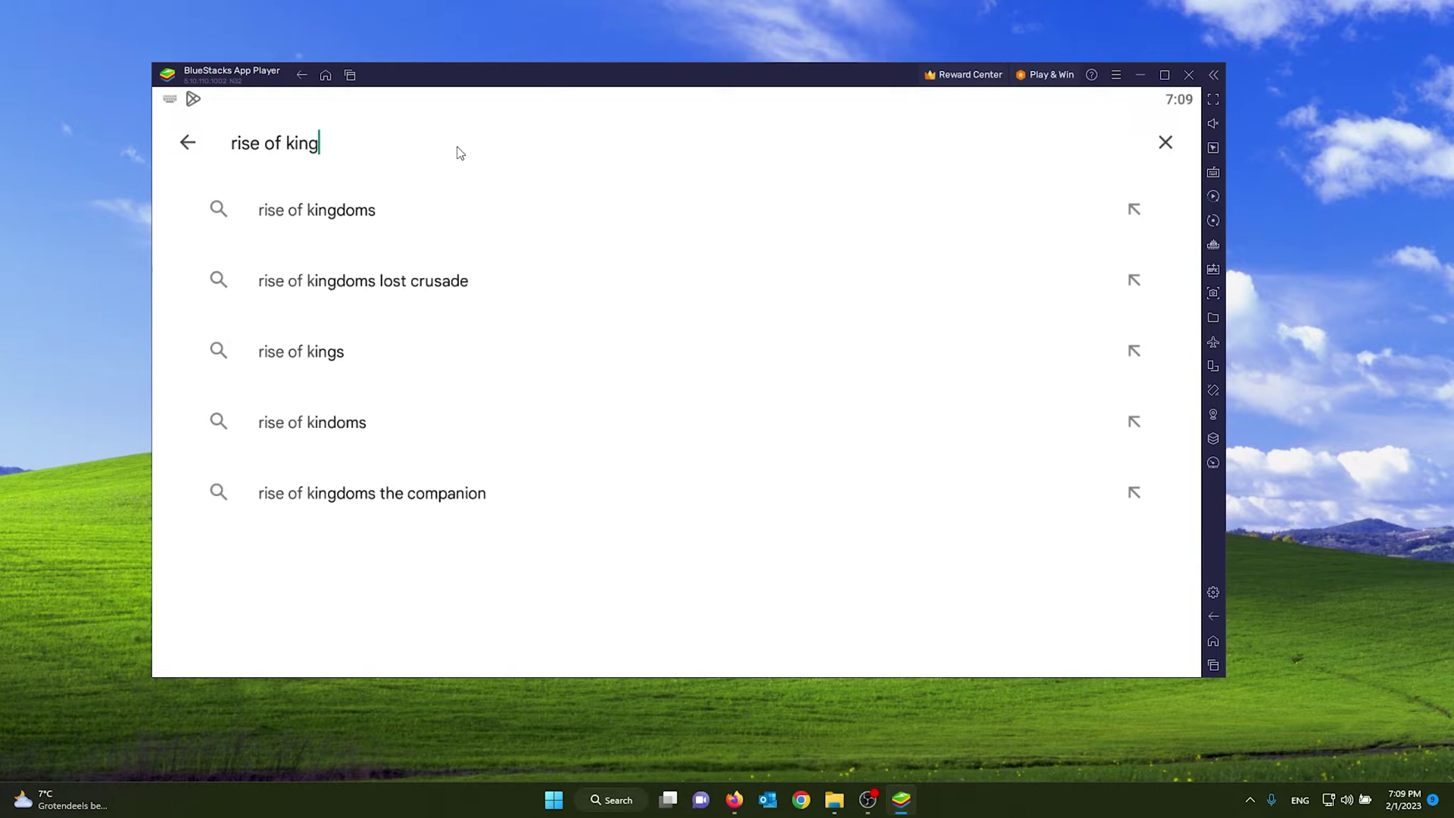
{"action": "key", "text": "Down"}
{"action": "key", "text": "Return"}
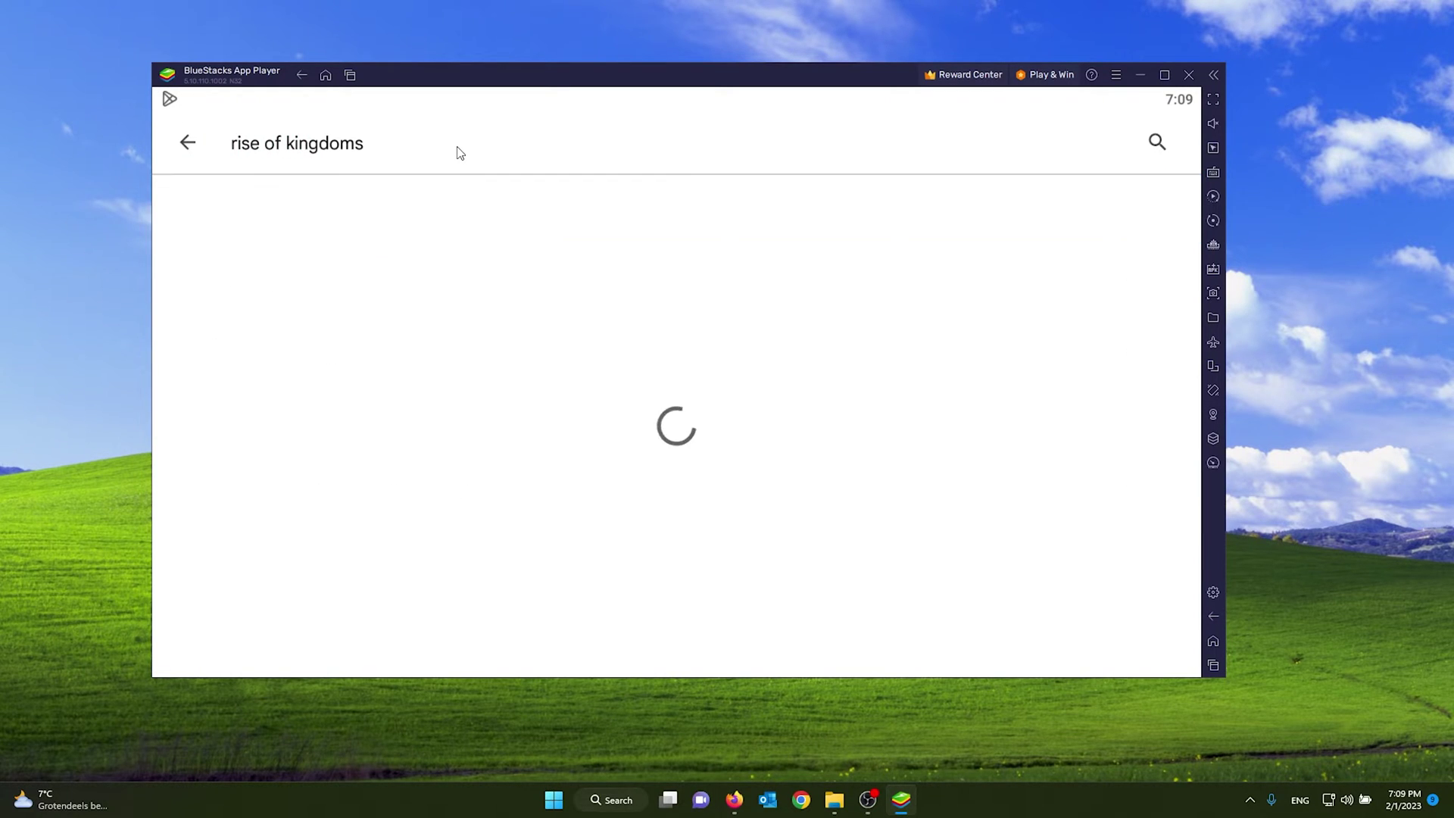
Look through the Rise of Kingdoms: Lost Crusade preview images and install the game.
{"action": "scroll", "coordinate": [370, 478], "scroll_direction": "down", "scroll_amount": 2}
{"action": "scroll", "coordinate": [402, 455], "scroll_direction": "up", "scroll_amount": 1}
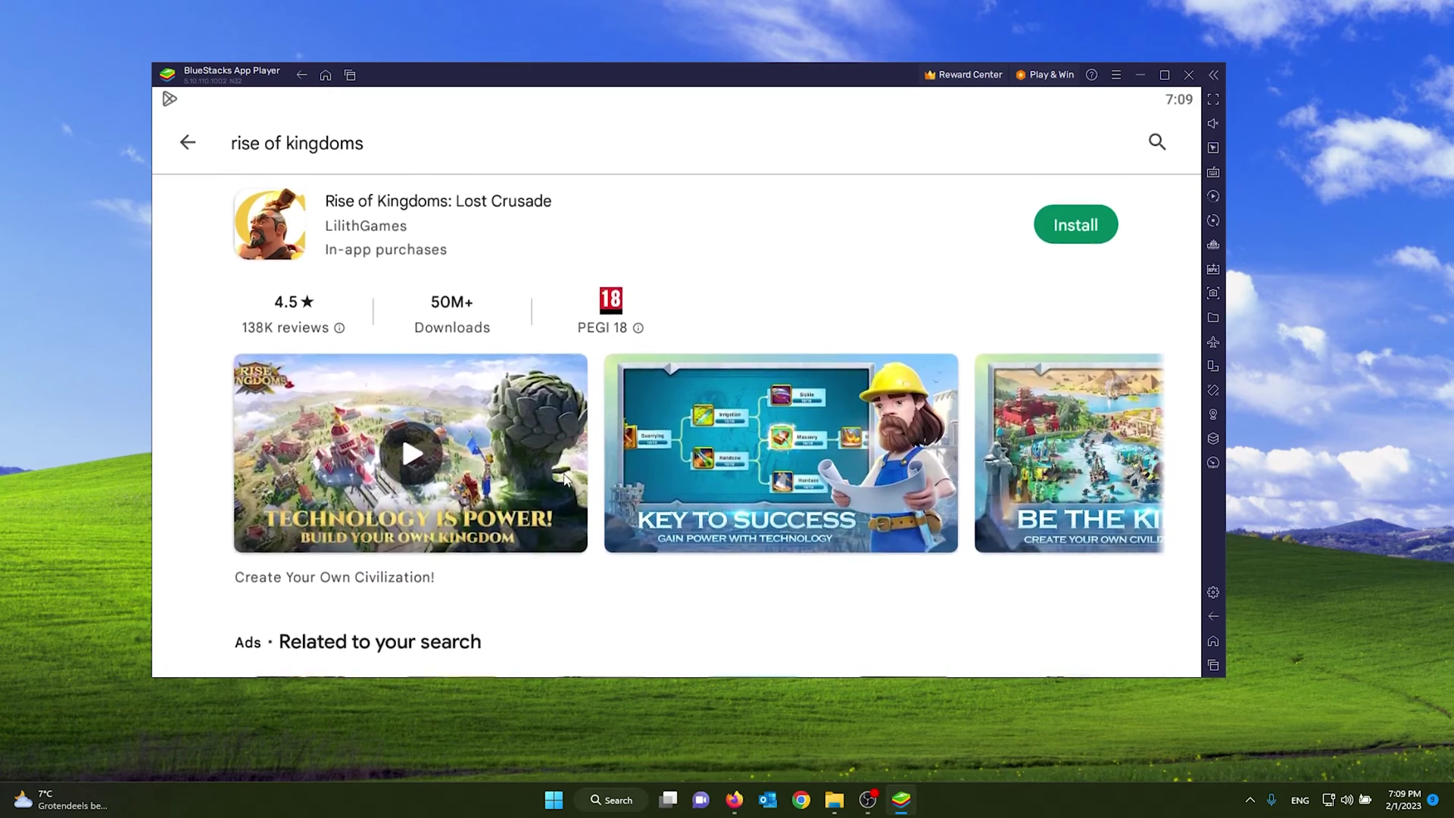
{"action": "scroll", "coordinate": [757, 493], "scroll_direction": "right", "scroll_amount": 3}
{"action": "scroll", "coordinate": [943, 476], "scroll_direction": "right", "scroll_amount": 6}
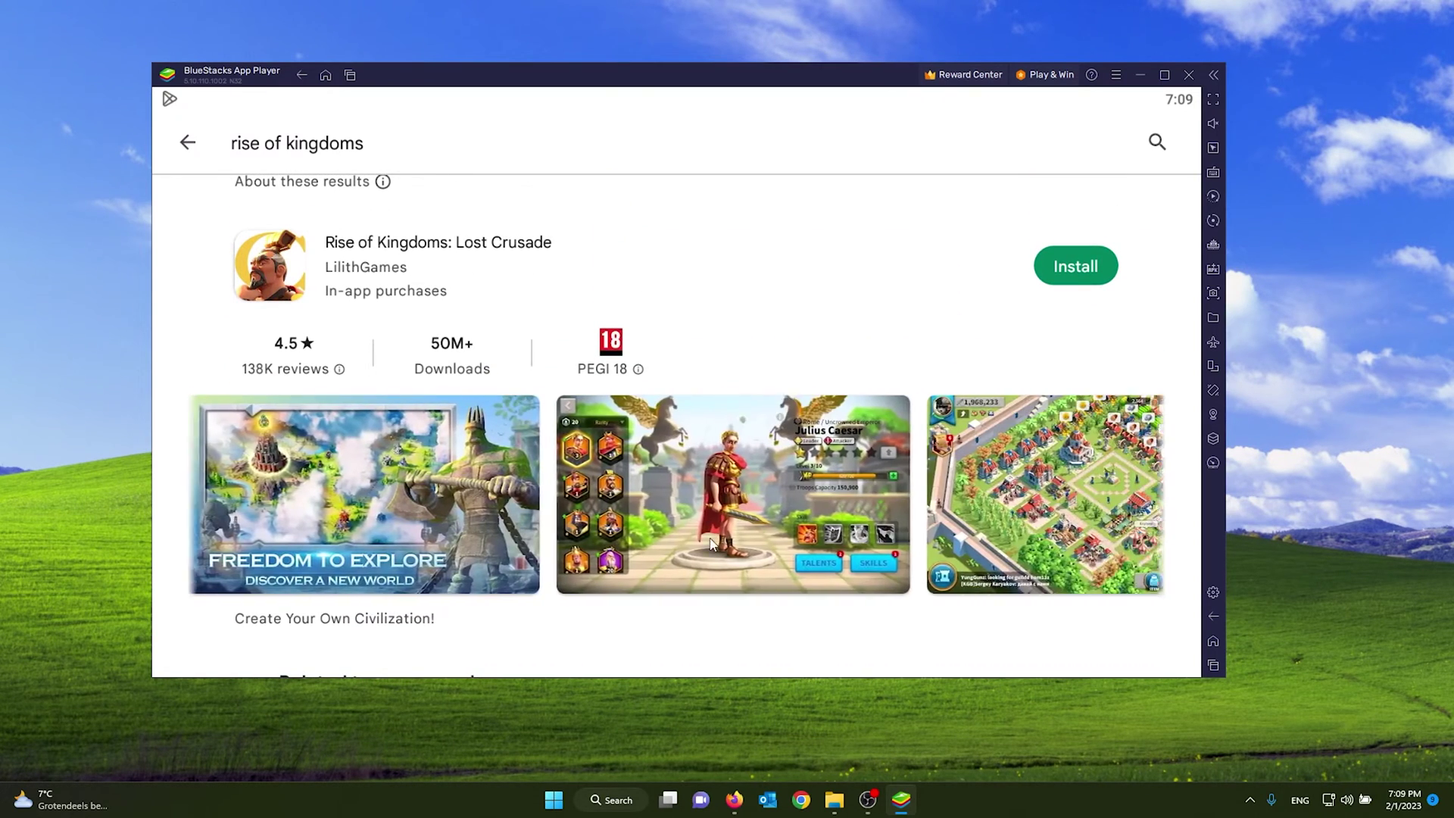
{"action": "left_click", "coordinate": [1040, 270]}
Browse the related and recommended games in the search results while Rise of Kingdoms downloads.
{"action": "scroll", "coordinate": [658, 329], "scroll_direction": "down", "scroll_amount": 2}
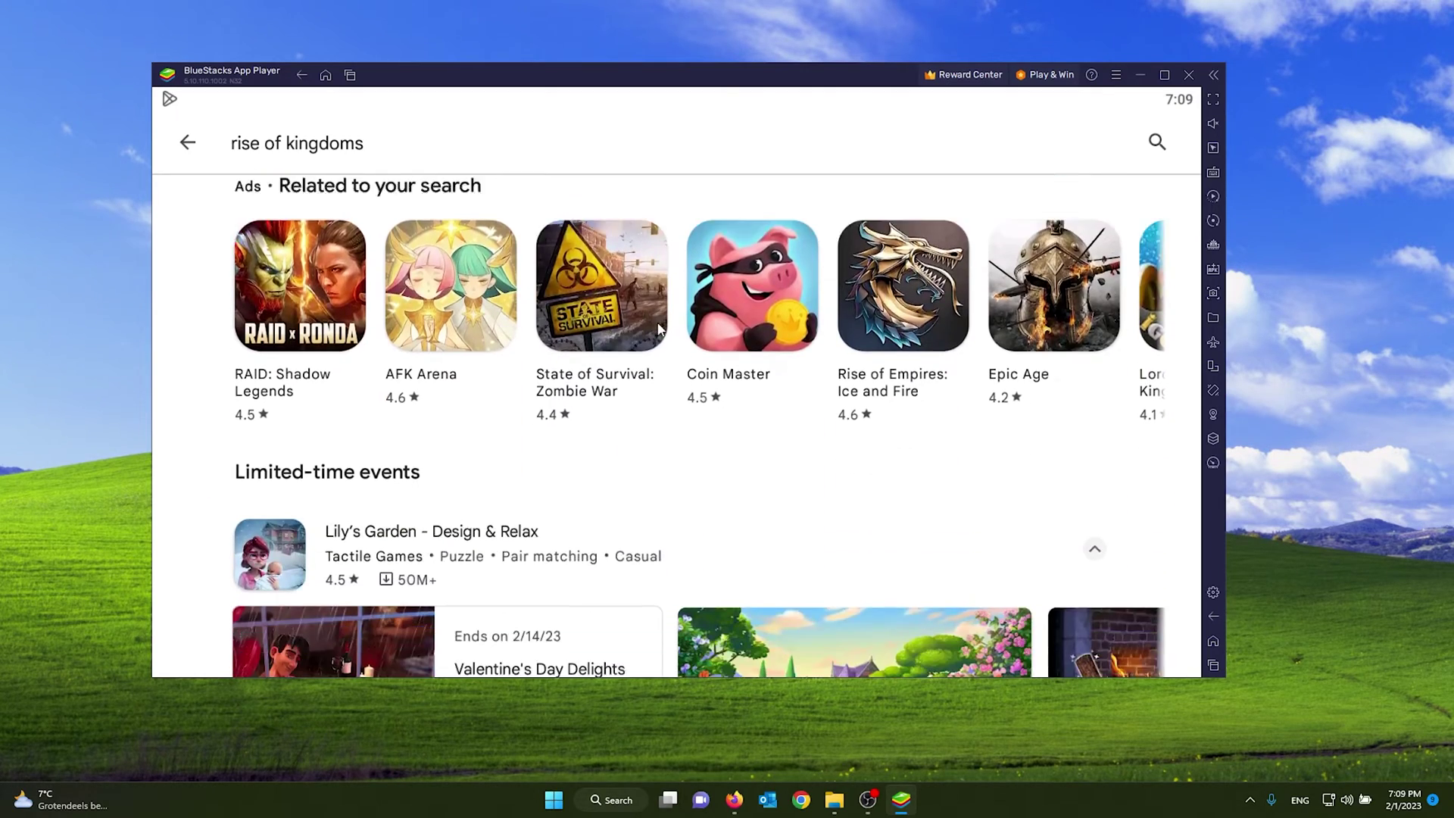
{"action": "scroll", "coordinate": [659, 329], "scroll_direction": "down", "scroll_amount": 5}
{"action": "scroll", "coordinate": [725, 350], "scroll_direction": "right", "scroll_amount": 4}
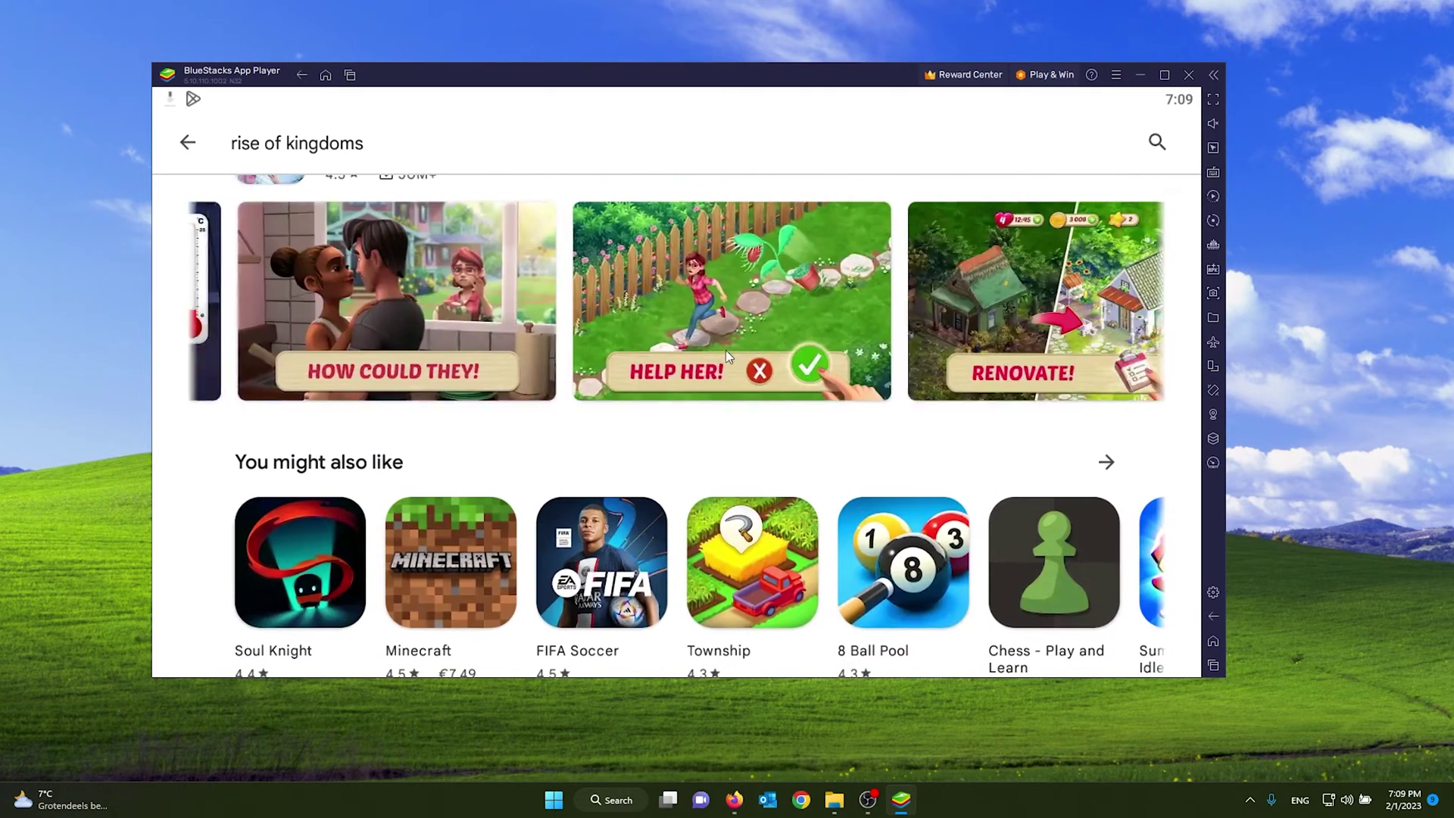
{"action": "scroll", "coordinate": [725, 350], "scroll_direction": "up", "scroll_amount": 8}
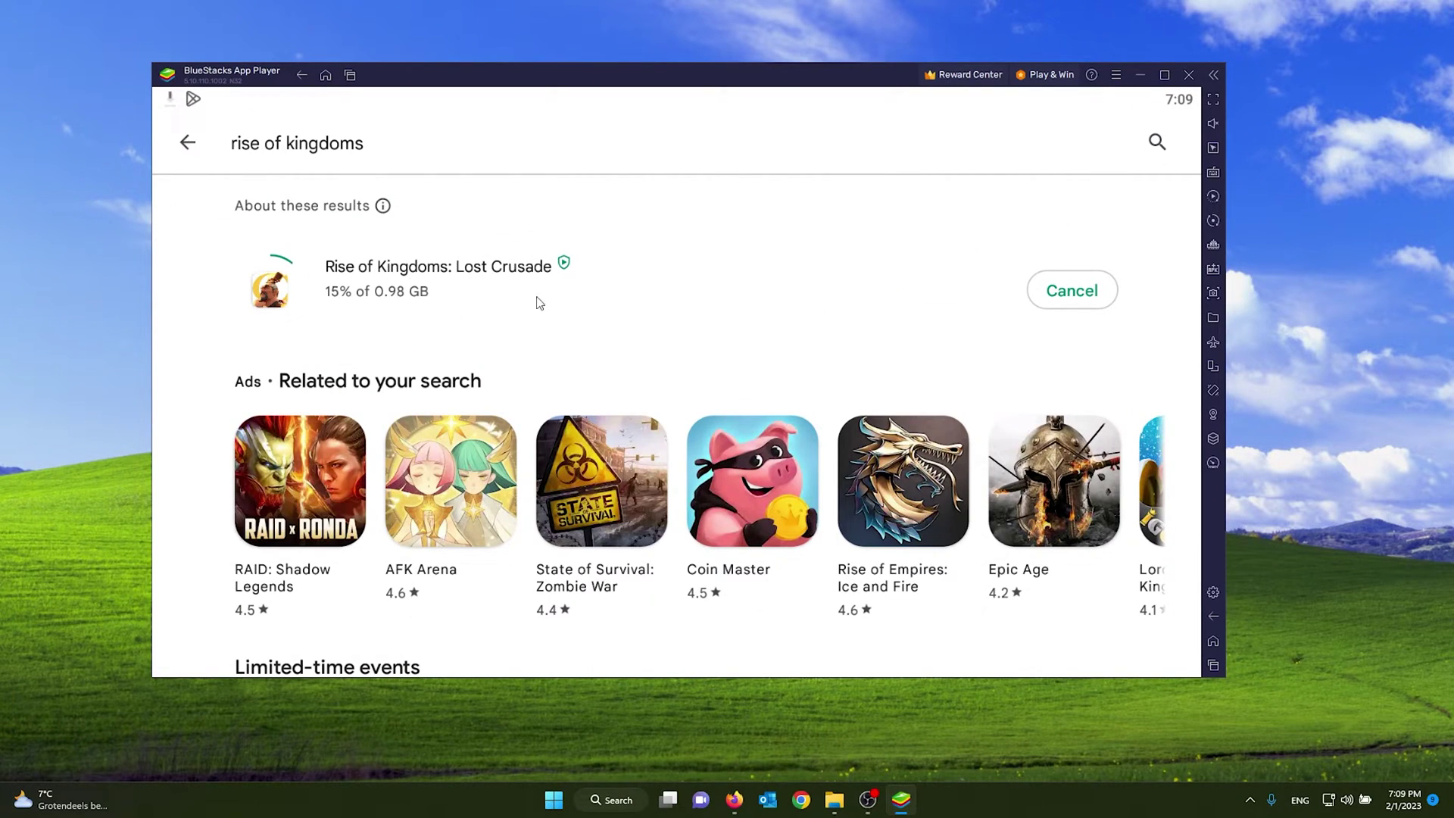
{"action": "scroll", "coordinate": [794, 455], "scroll_direction": "right", "scroll_amount": 5}
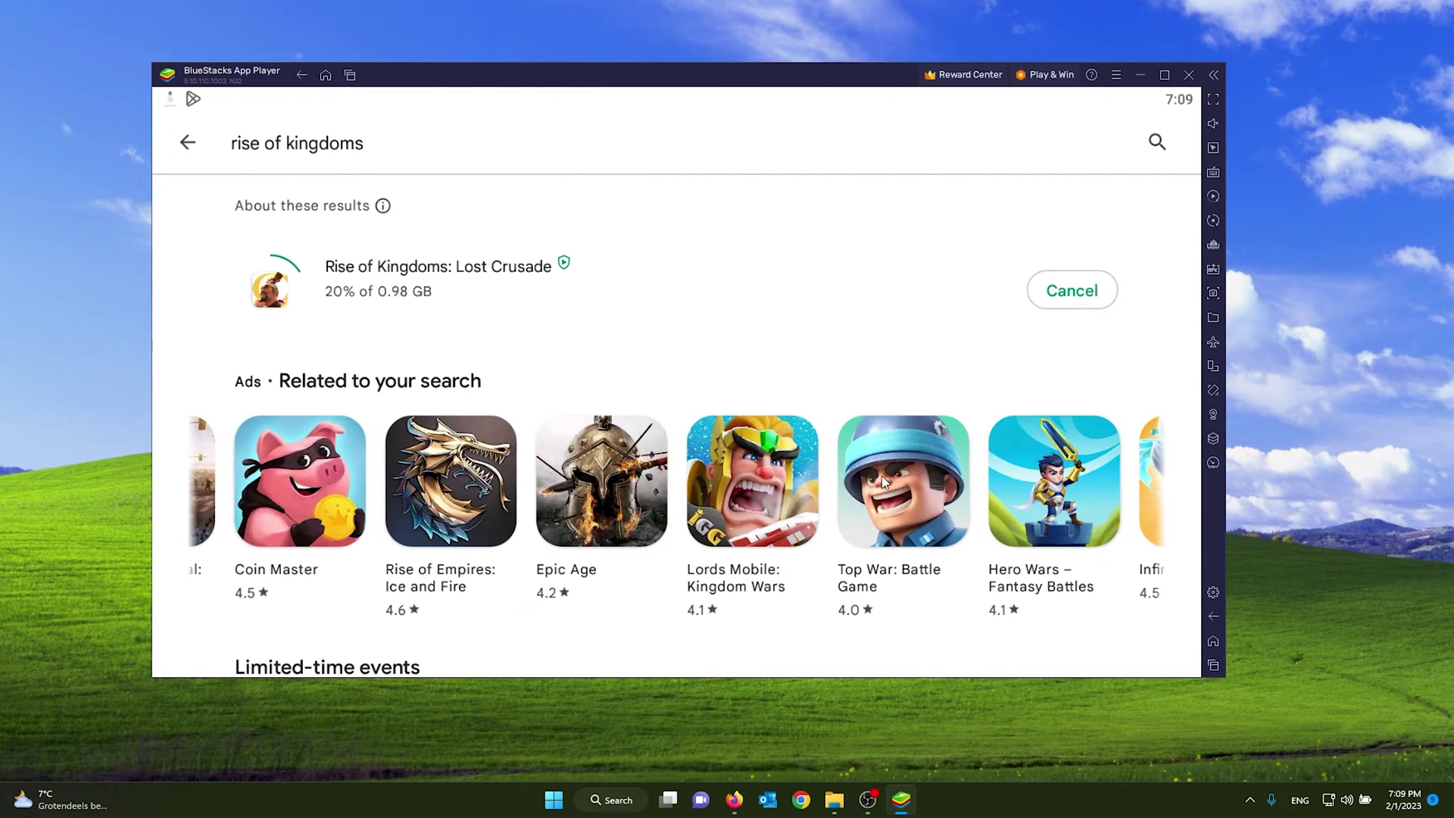
{"action": "scroll", "coordinate": [792, 483], "scroll_direction": "right", "scroll_amount": 8}
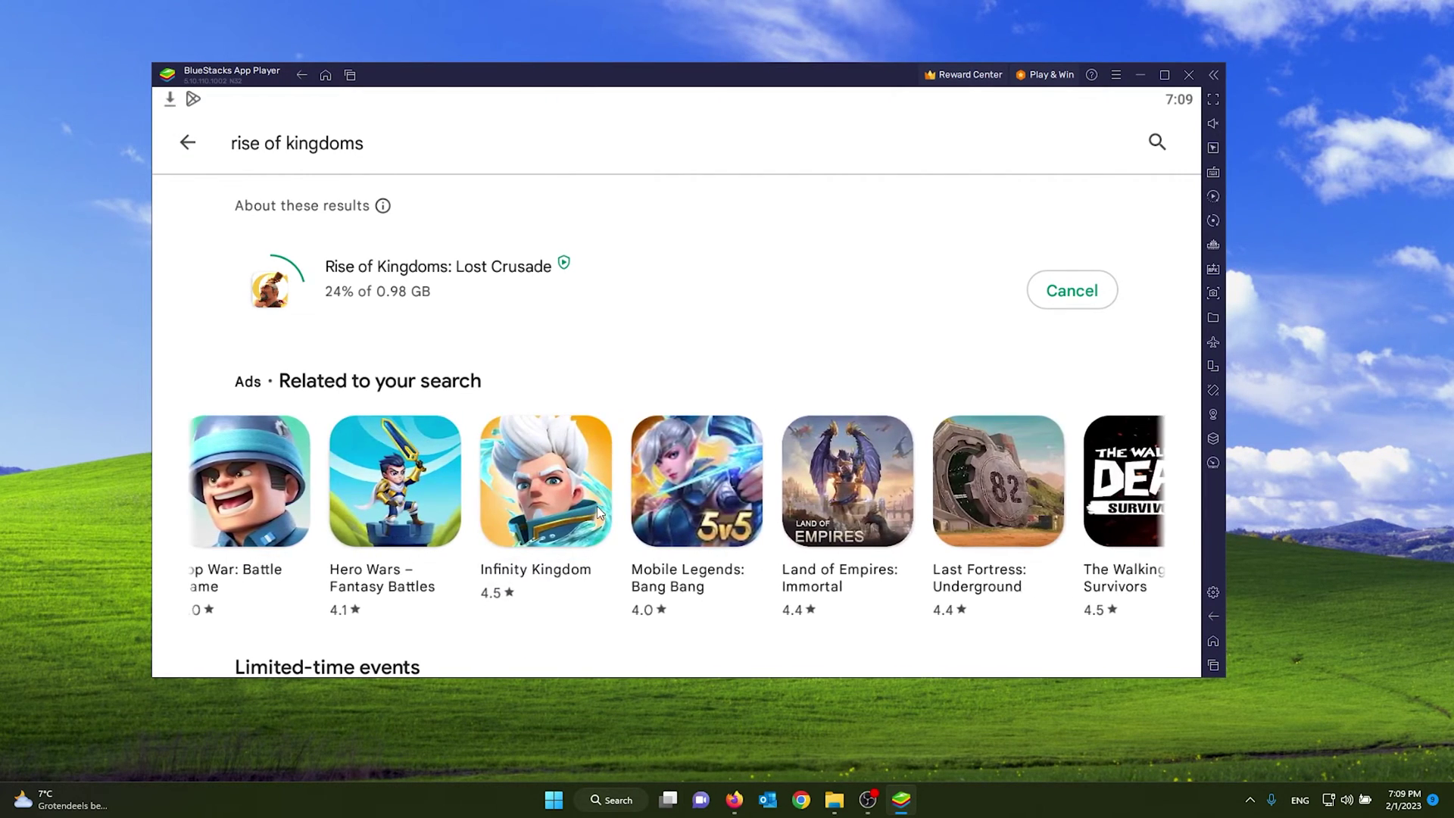
{"action": "scroll", "coordinate": [853, 506], "scroll_direction": "right", "scroll_amount": 10}
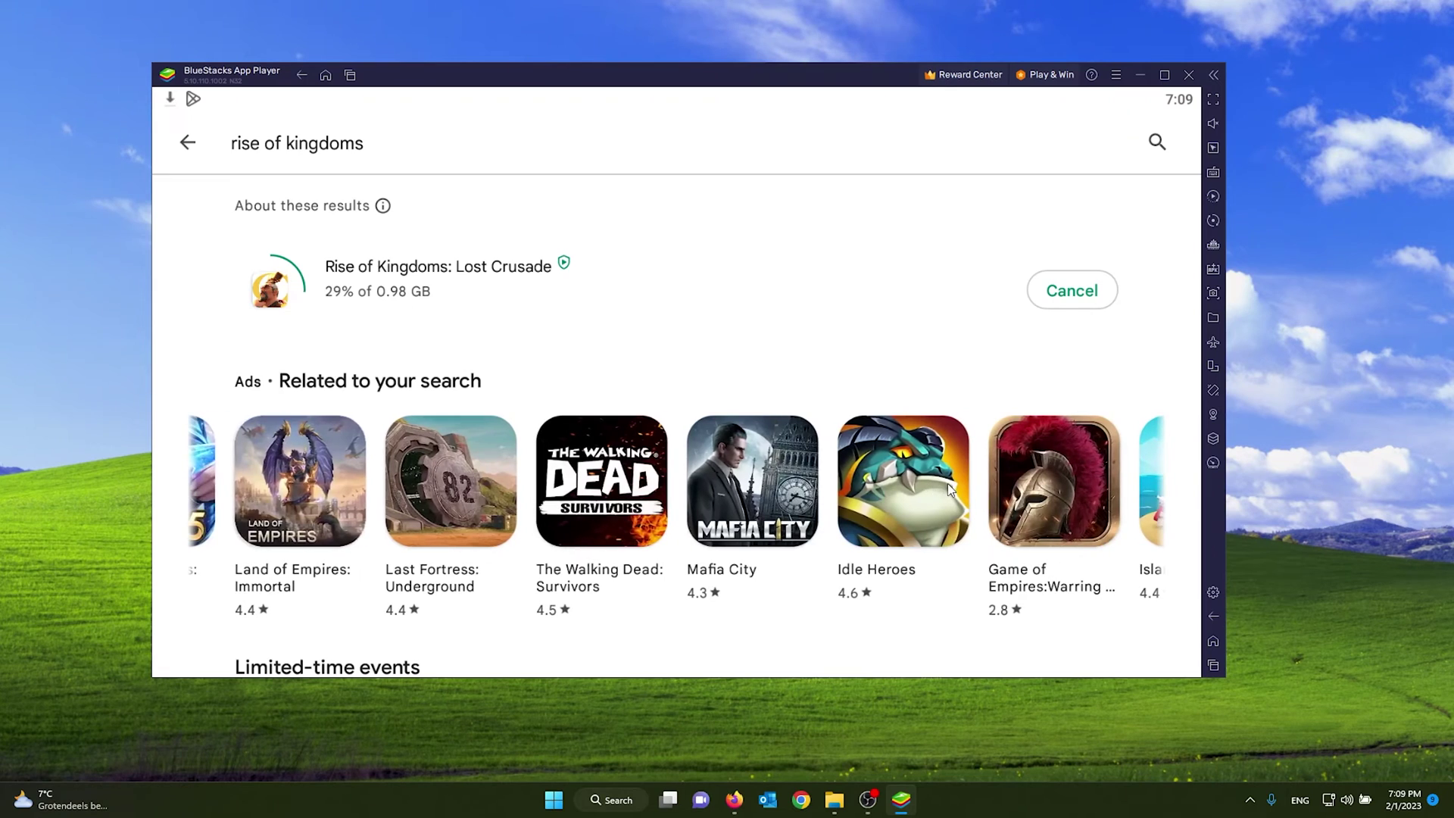
{"action": "scroll", "coordinate": [530, 483], "scroll_direction": "right", "scroll_amount": 1}
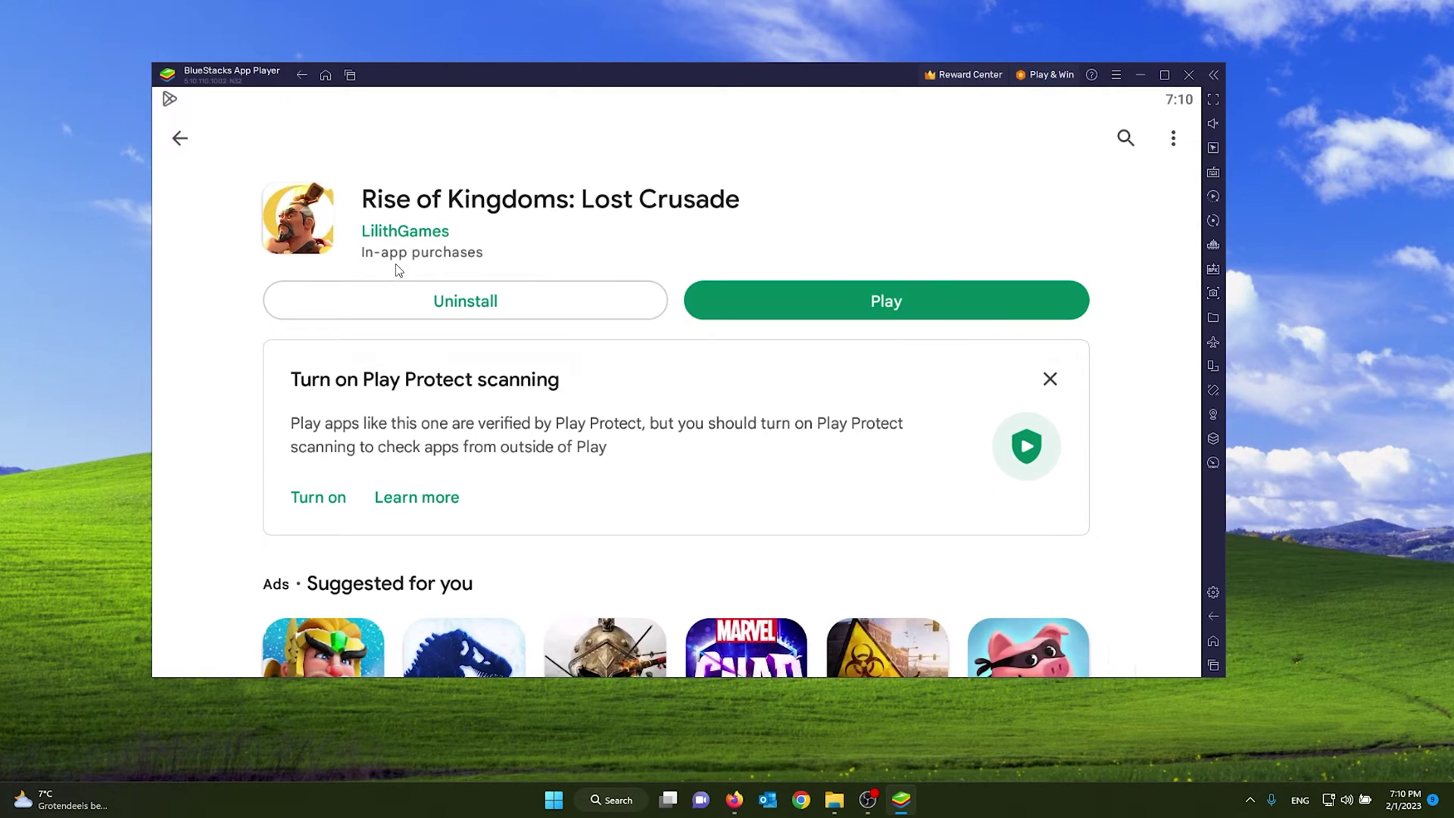
Move the RiseofKingdoms shortcut further down the desktop and return to the game's Play Store page.
{"action": "left_click_drag", "start_coordinate": [42, 30], "coordinate": [75, 312]}
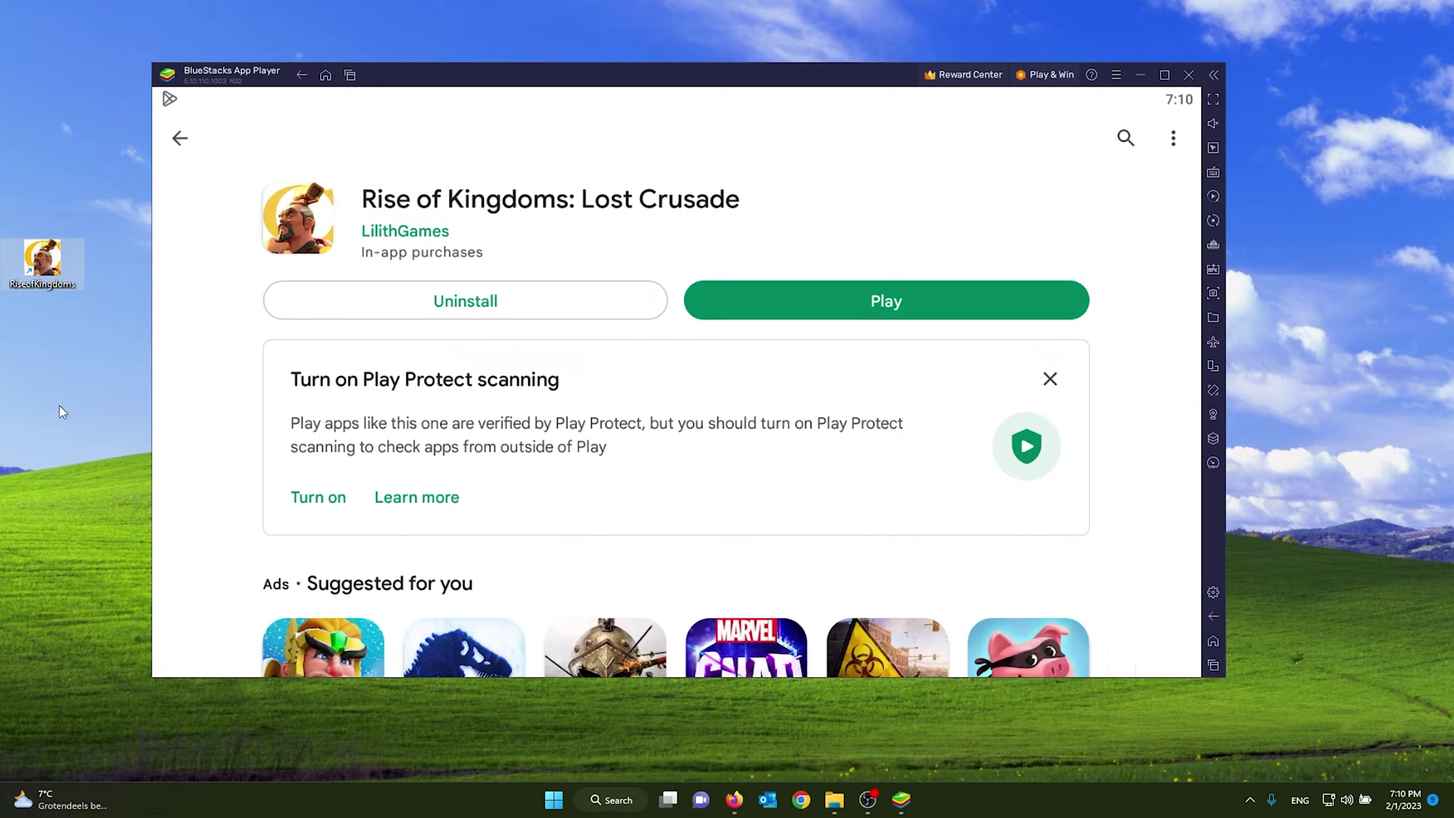
{"action": "left_click", "coordinate": [606, 160]}
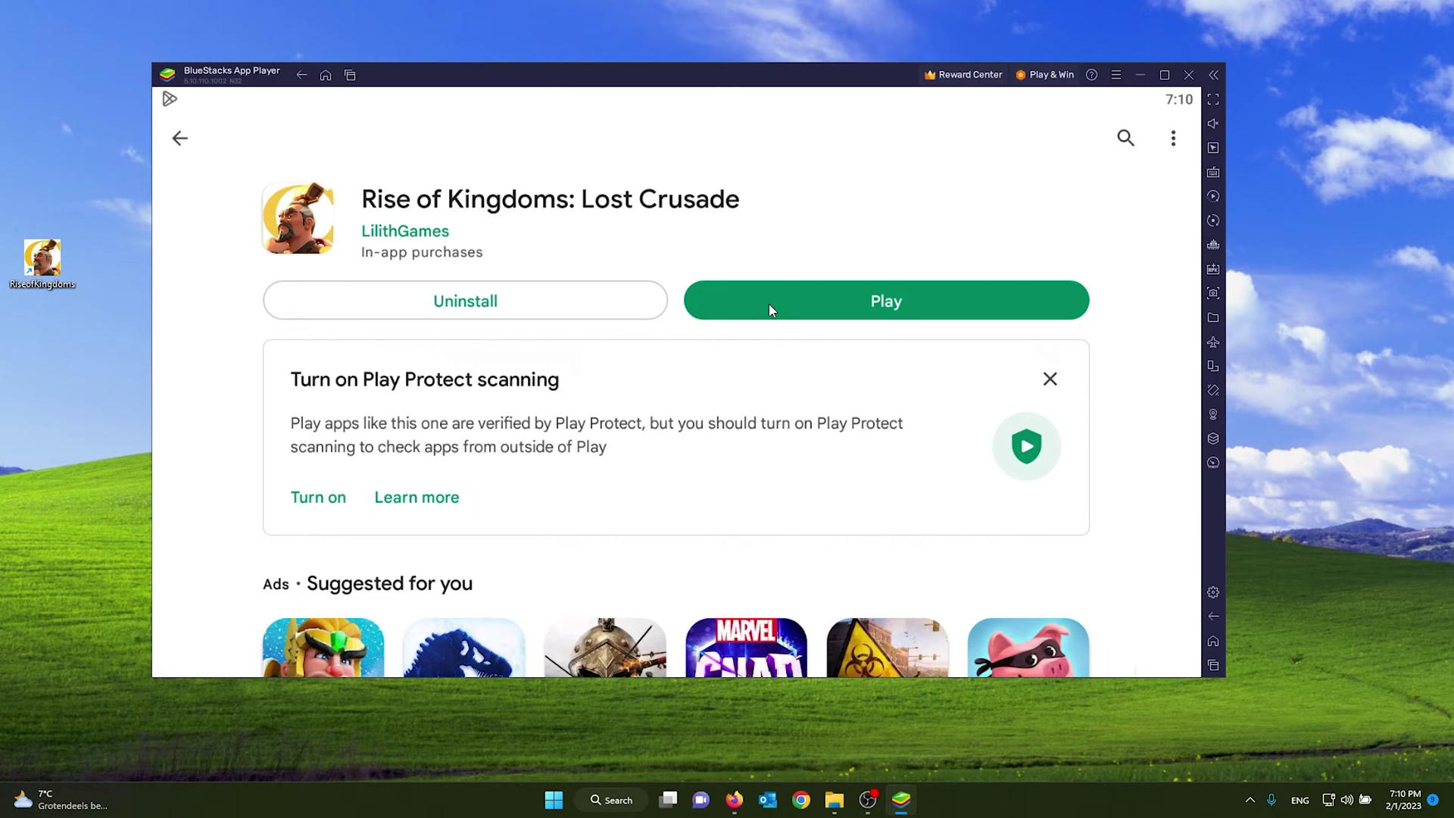
Launch Rise of Kingdoms: Lost Crusade, accept its terms and data rights statement, and advance the welcome text to the civilization choice.
{"action": "left_click", "coordinate": [879, 296]}
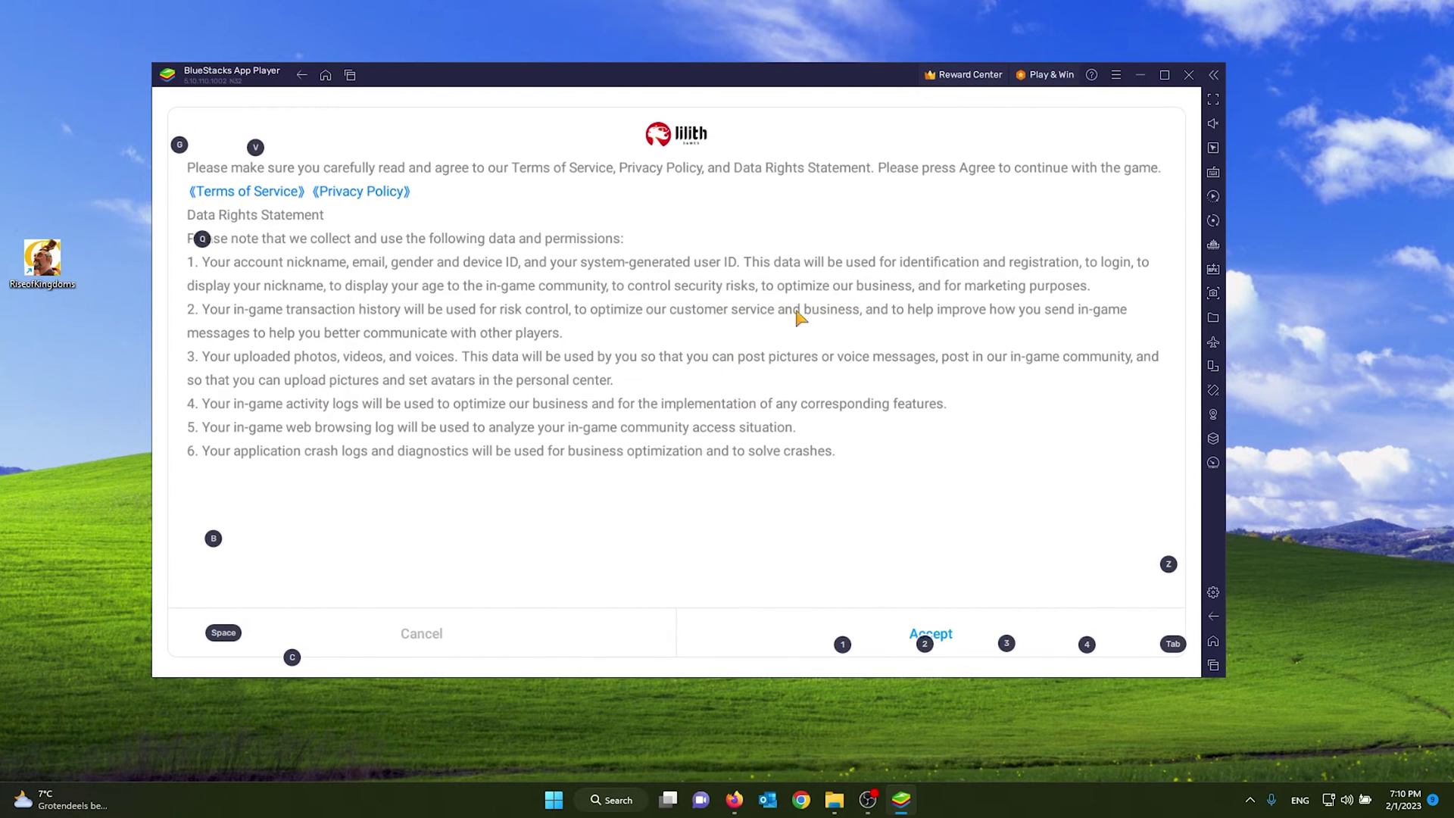
{"action": "left_click", "coordinate": [970, 634]}
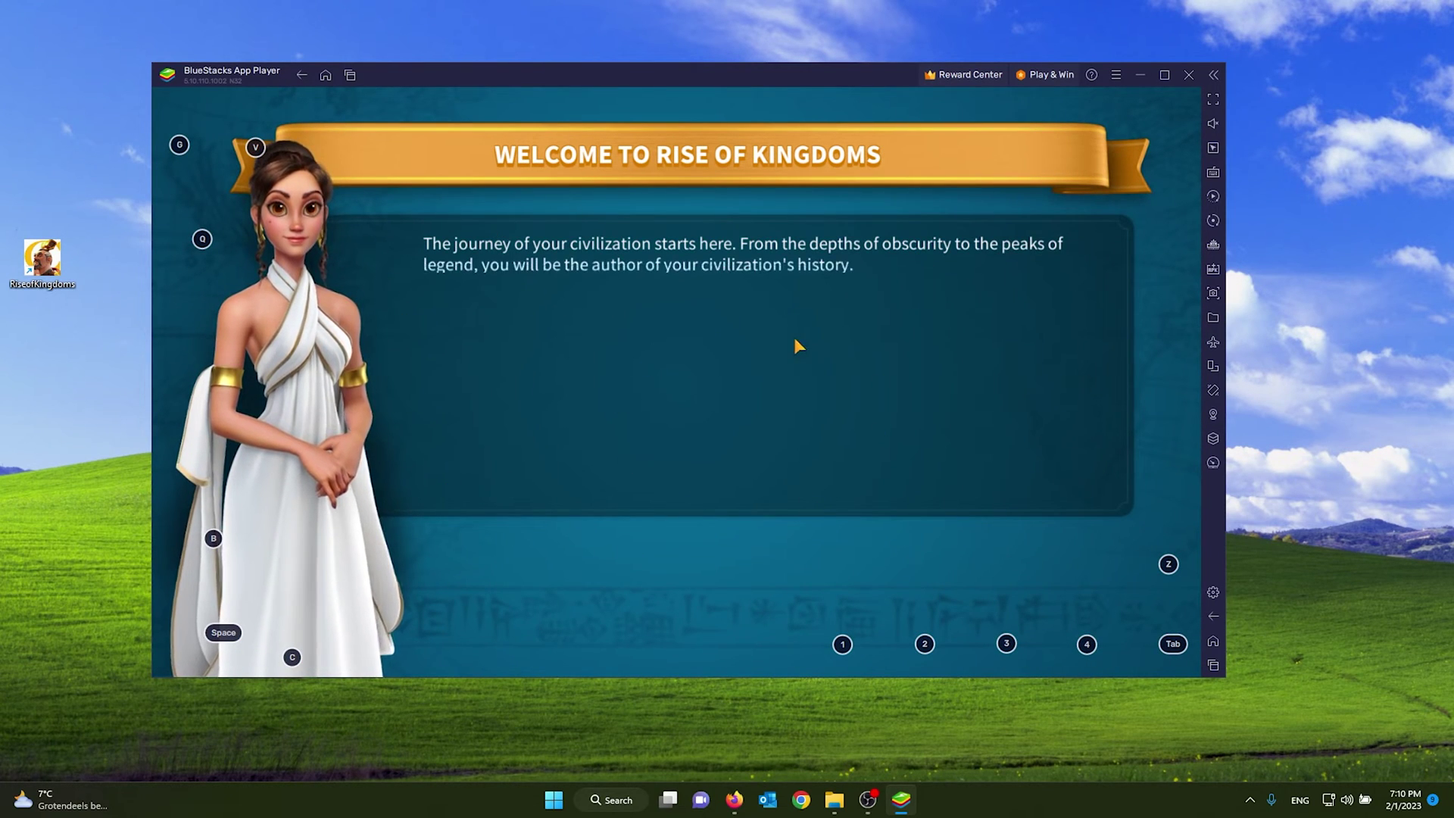
{"action": "left_click", "coordinate": [796, 327]}
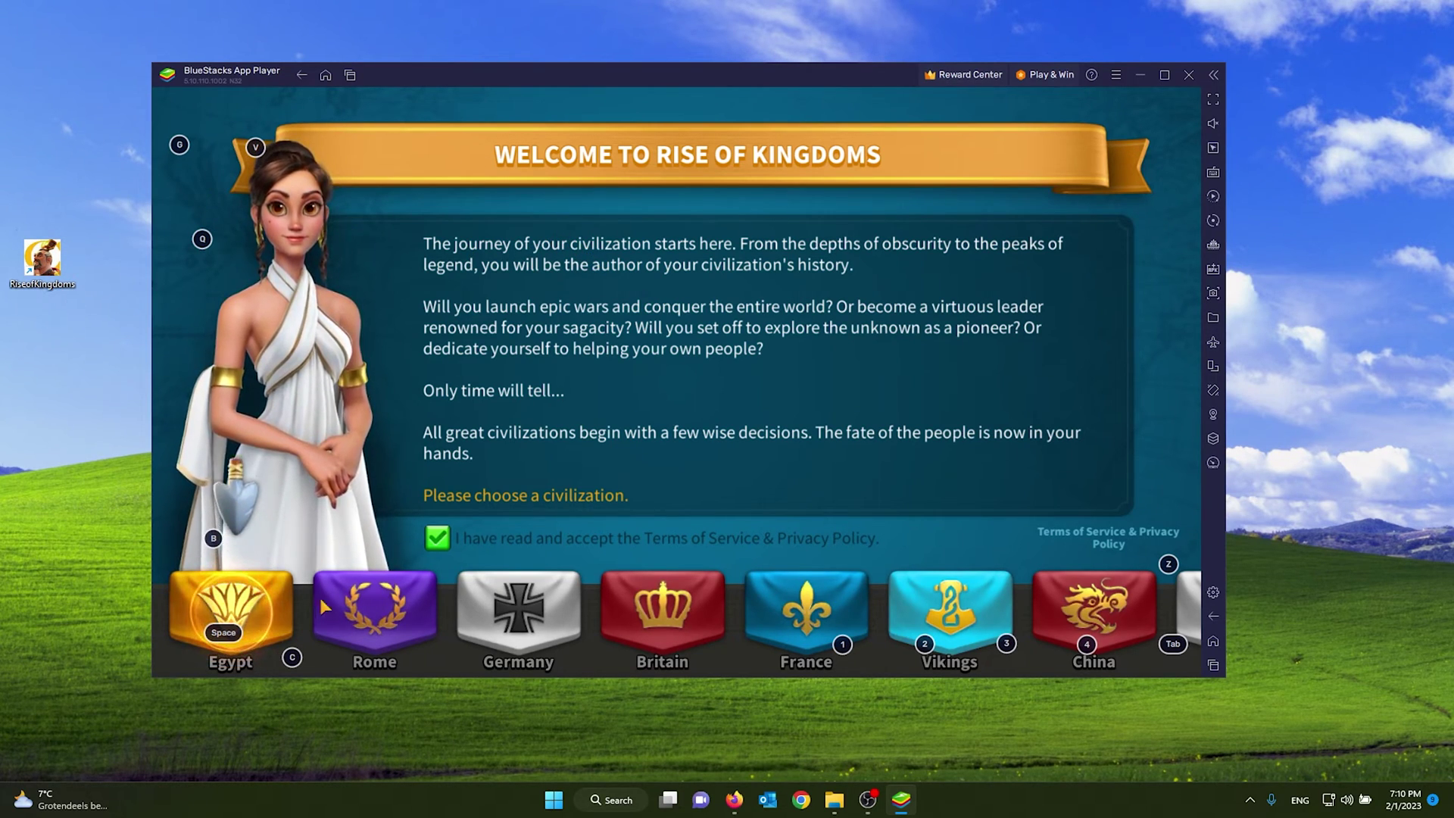
Open the game's controls editor and examine the key assignments of the Default keyboard and mouse scheme.
{"action": "left_click", "coordinate": [1212, 174]}
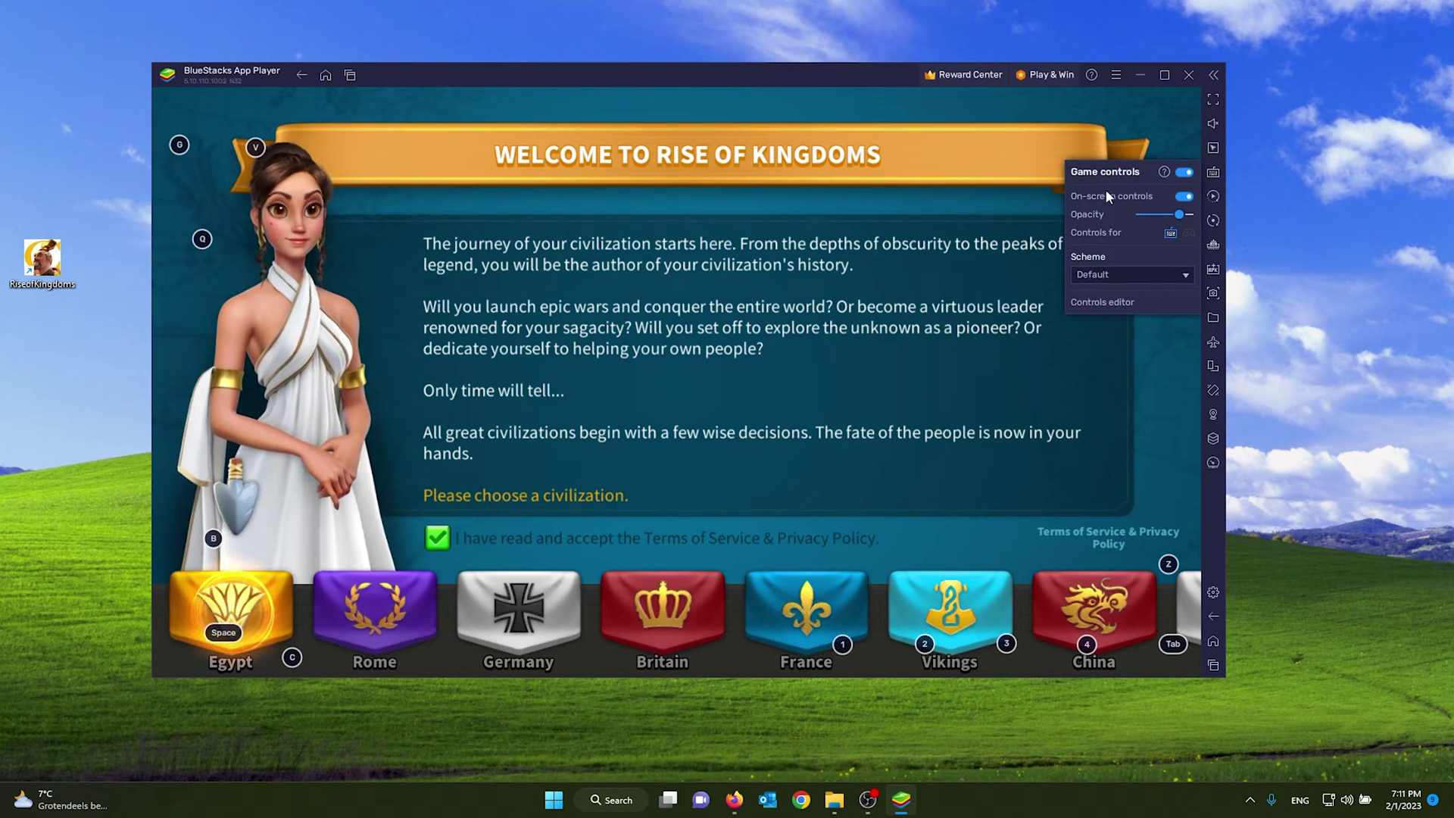
{"action": "left_click", "coordinate": [1106, 303]}
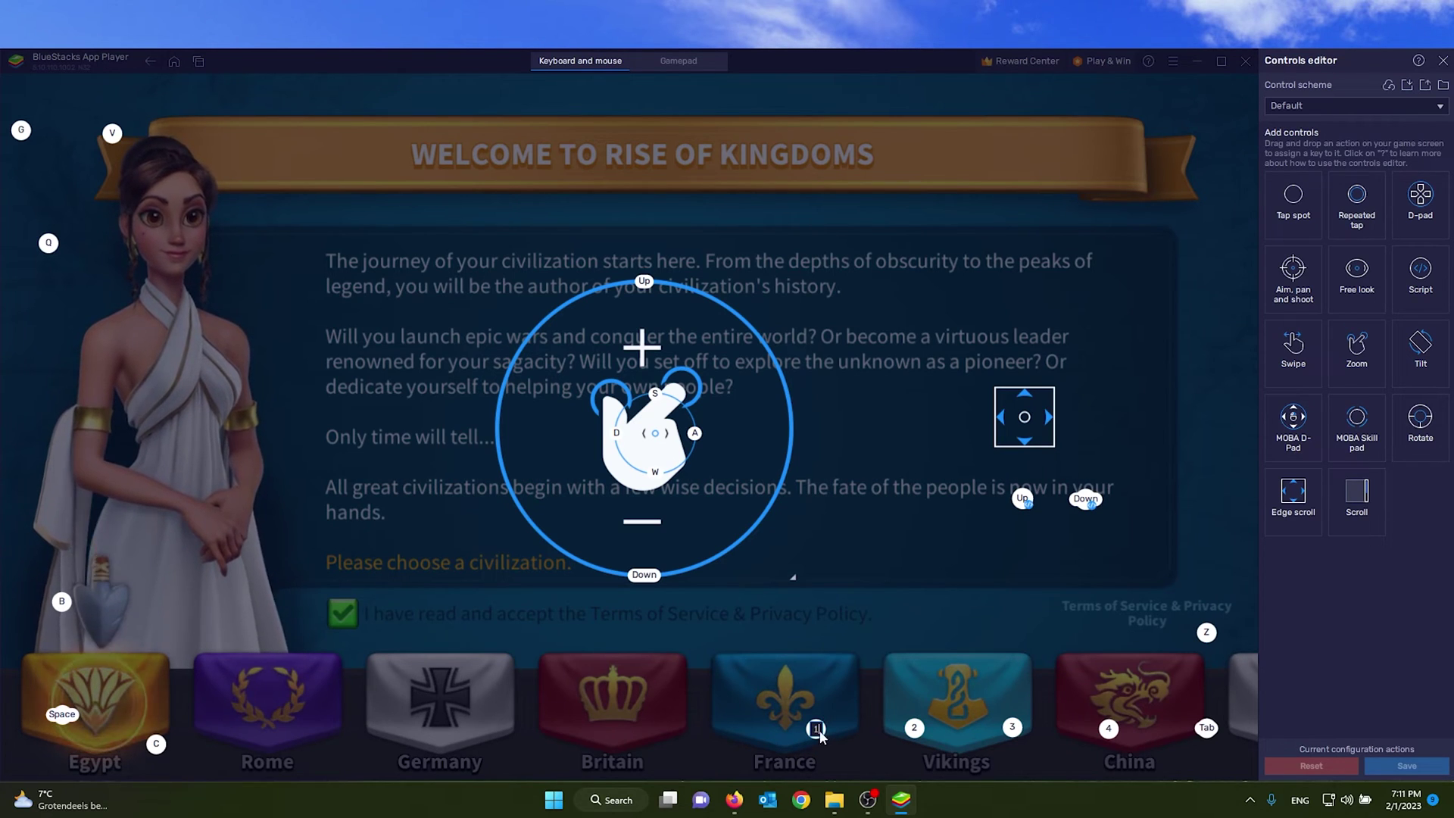
{"action": "left_click", "coordinate": [849, 642]}
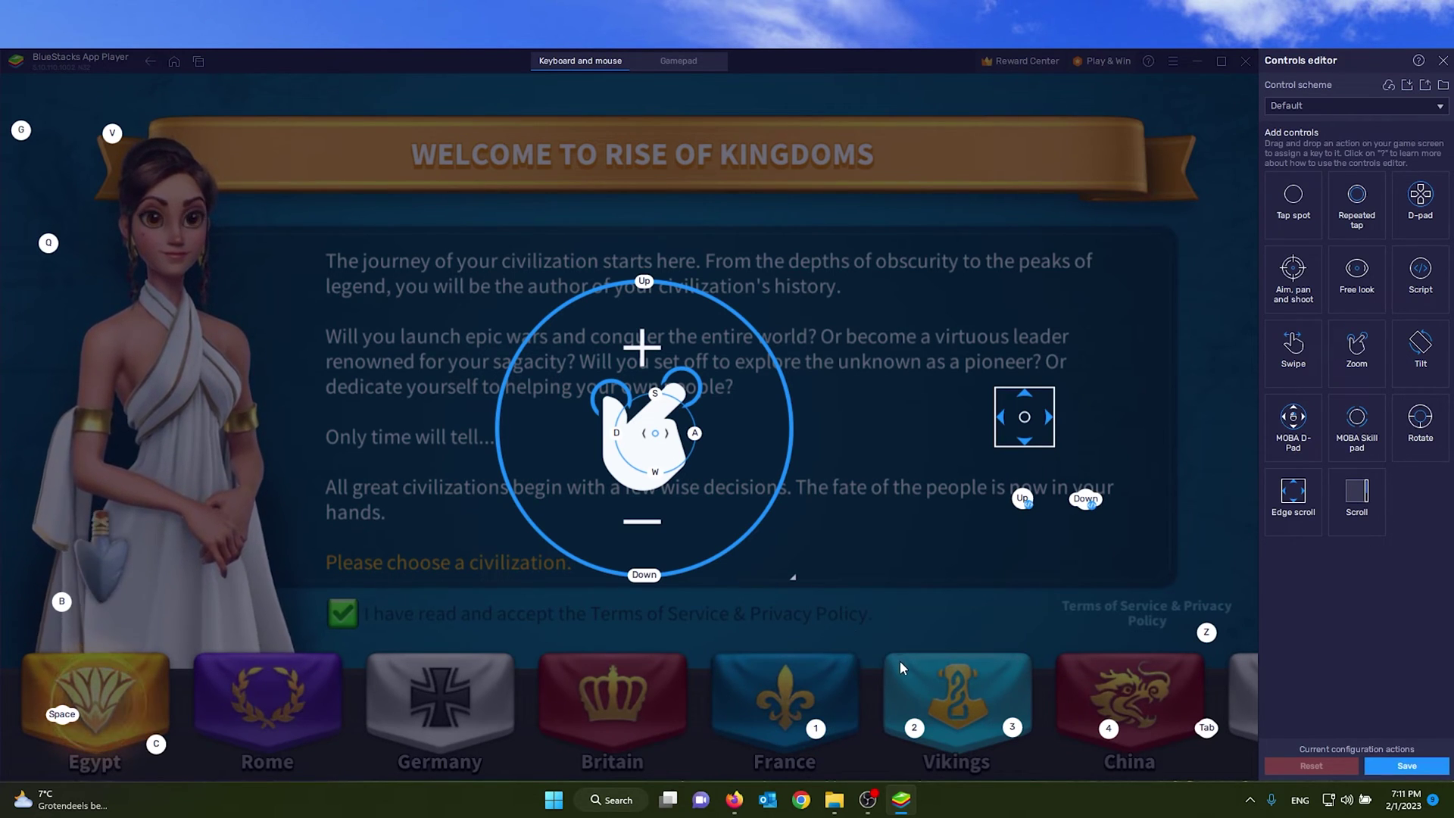